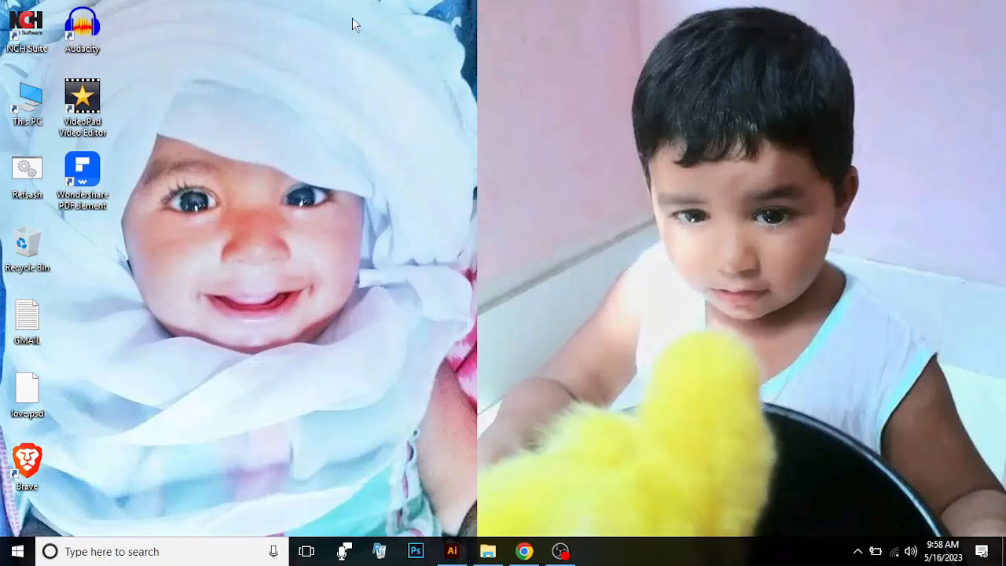
Refresh the desktop and switch to Adobe Illustrator
right_click(487, 61)
left_click(511, 103)
left_click(452, 551)
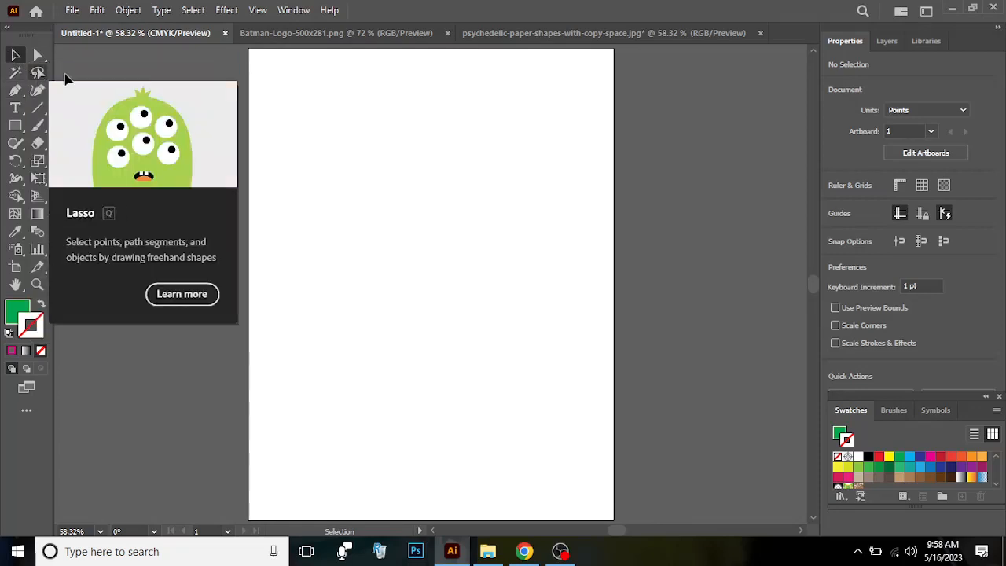
Look over the Pen tool variants, the shape tools, and the open Batman logo and psychedelic paper shapes documents
left_click(16, 93)
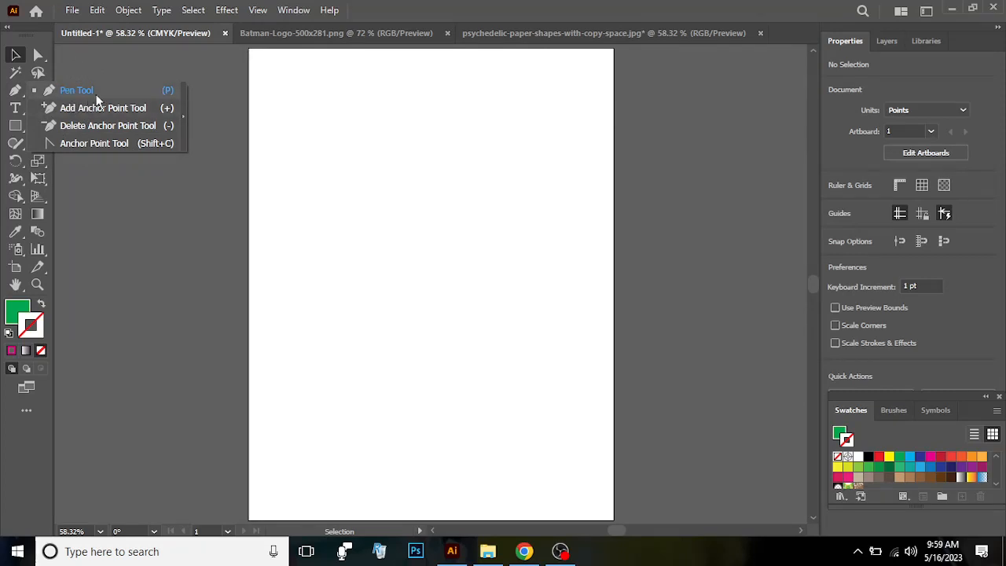
left_click(16, 95)
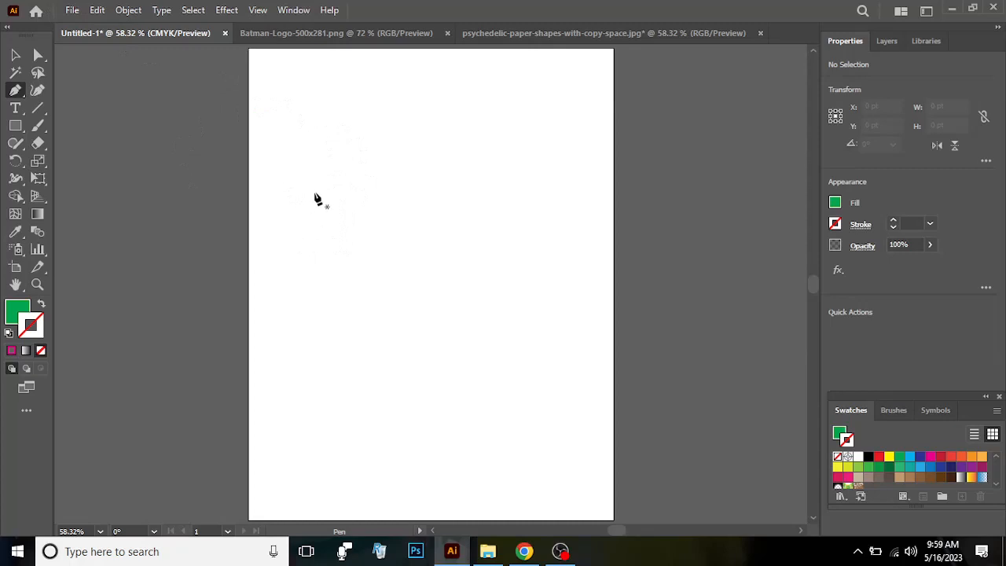
right_click(15, 125)
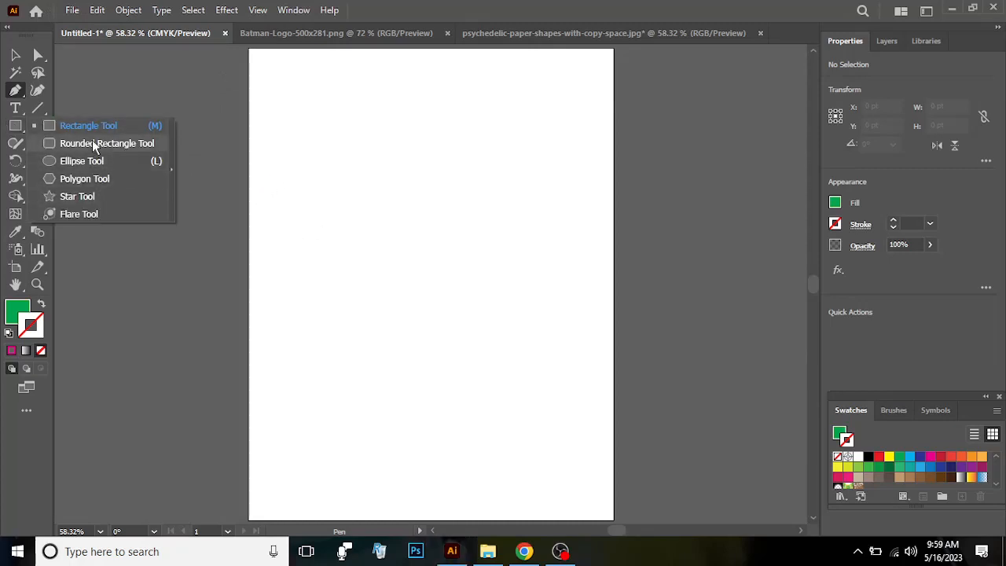
left_click(14, 92)
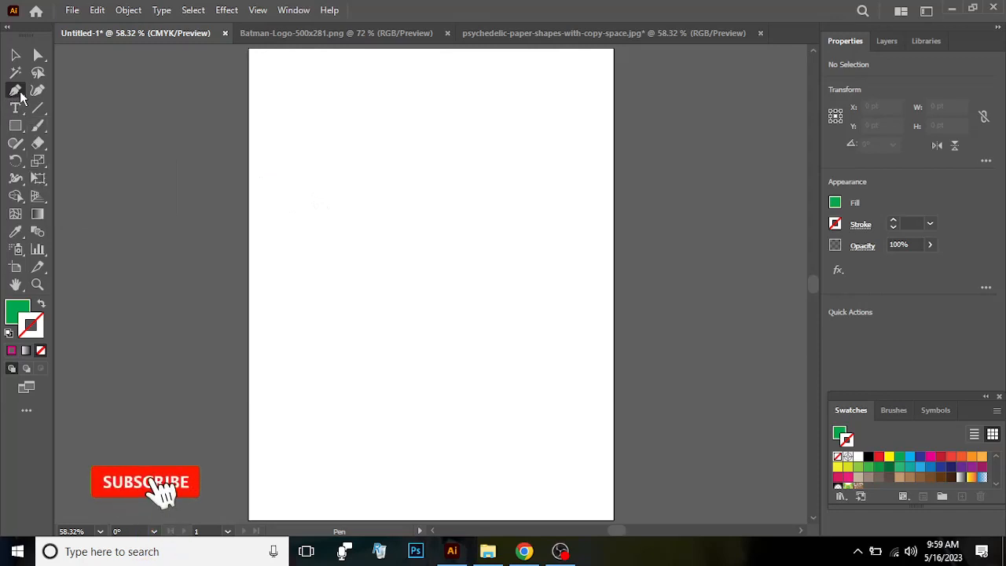
left_click(283, 33)
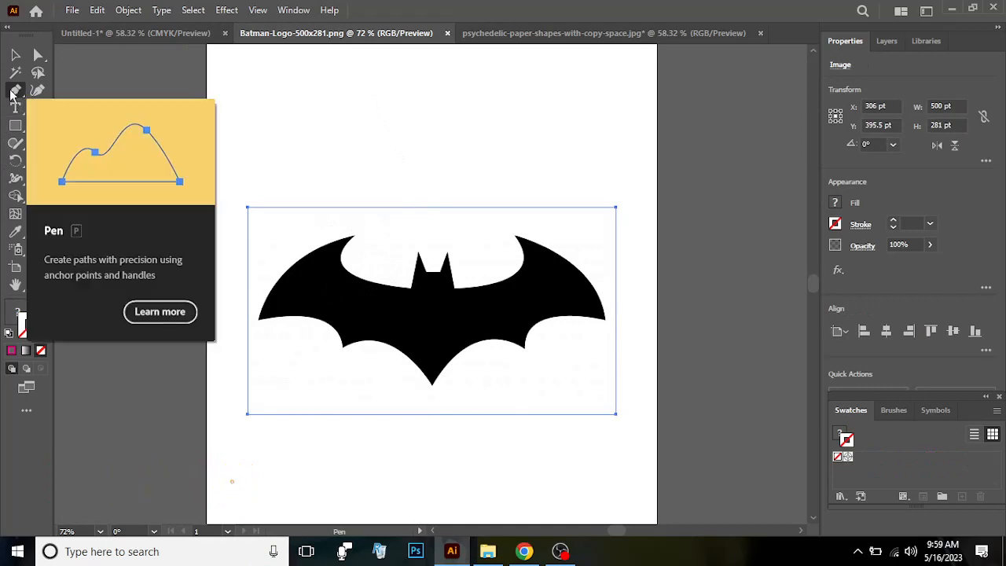
right_click(23, 128)
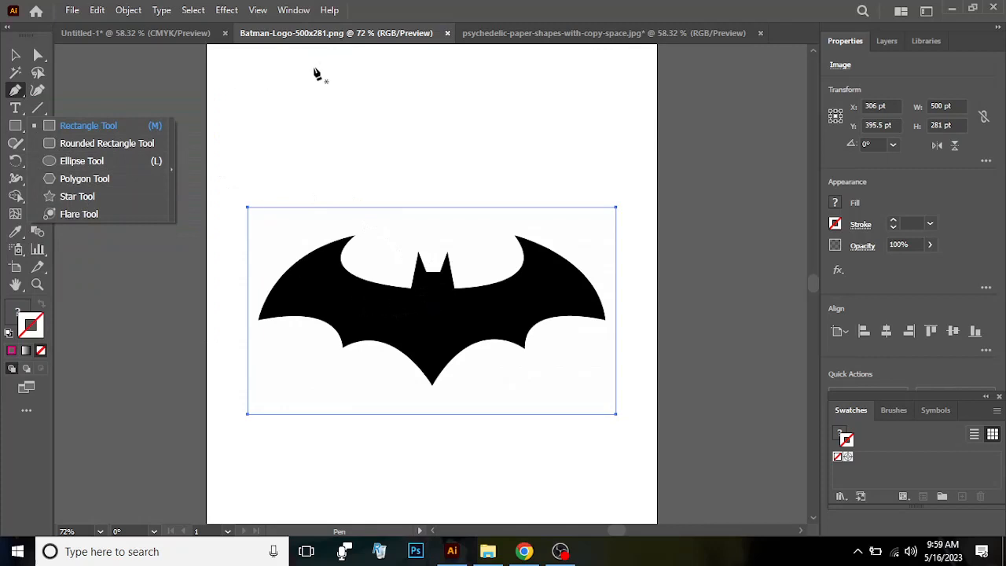
left_click(512, 39)
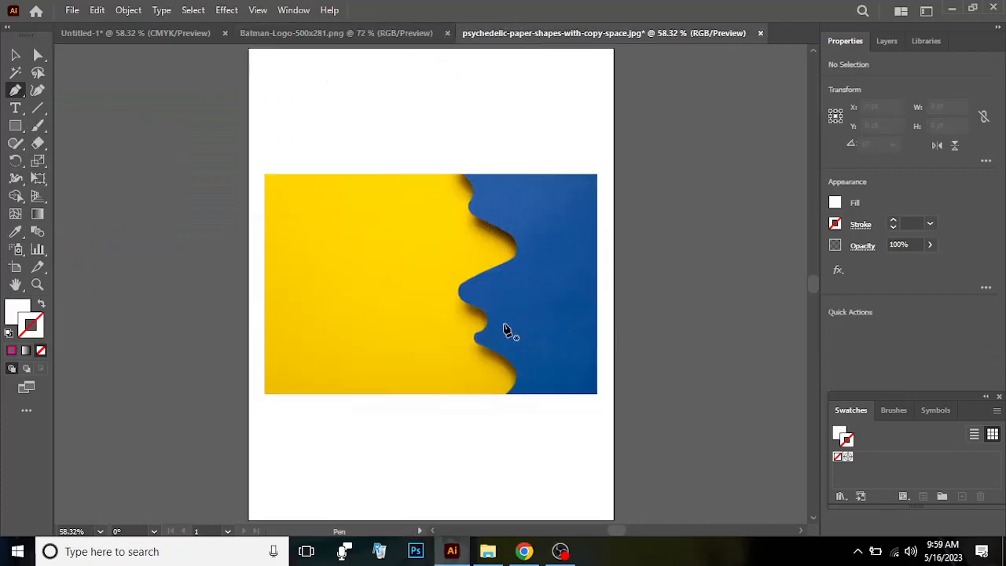
Bring the Batman logo image from its own document into the Untitled-1 document
left_click(276, 34)
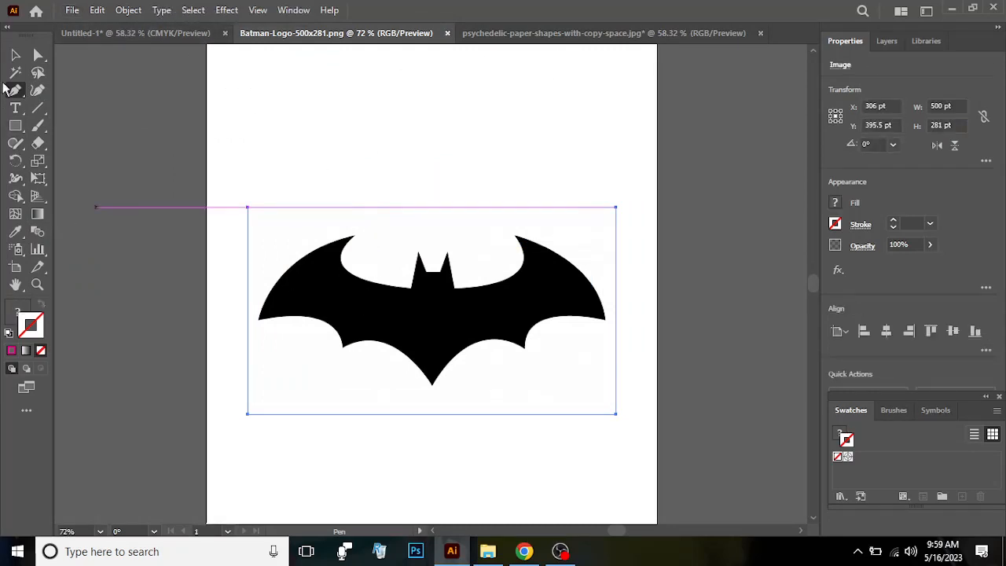
left_click(15, 55)
left_click_drag(366, 315, 386, 295)
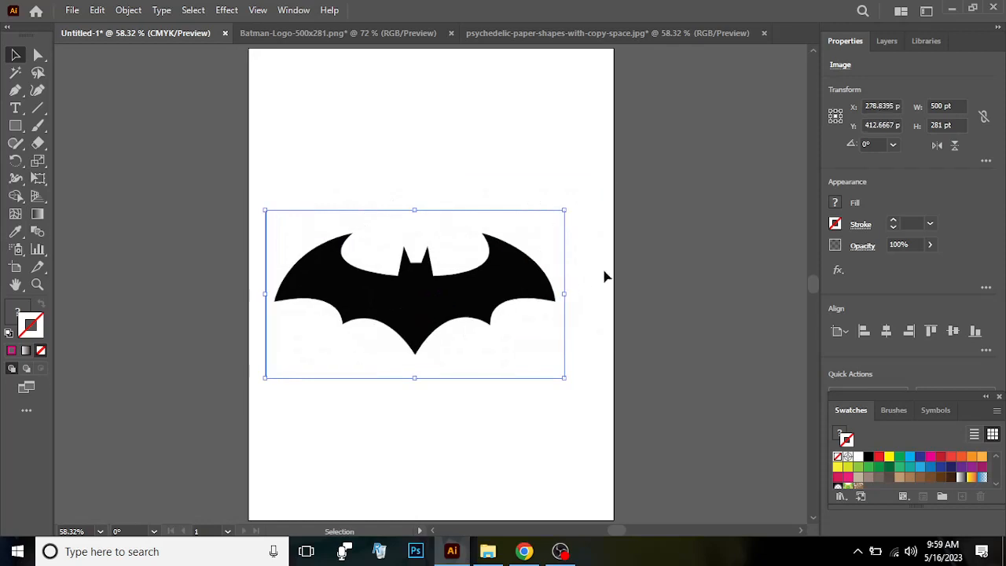
Centre the Batman logo horizontally on the artboard at X 306 pt and lock the image in Layer 1
left_click(607, 266)
key("ctrl+plus")
key("ctrl+plus")
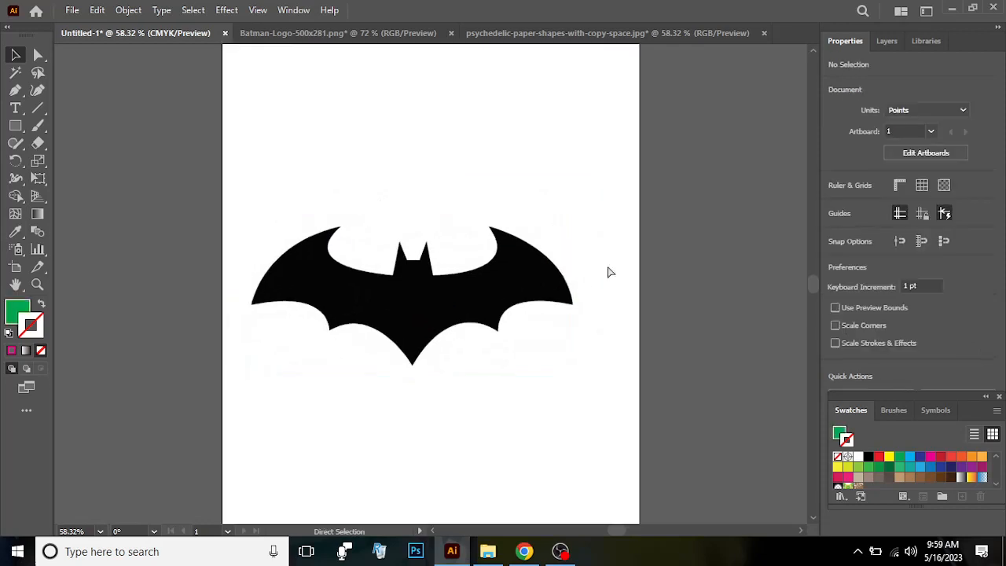
key("ctrl+plus")
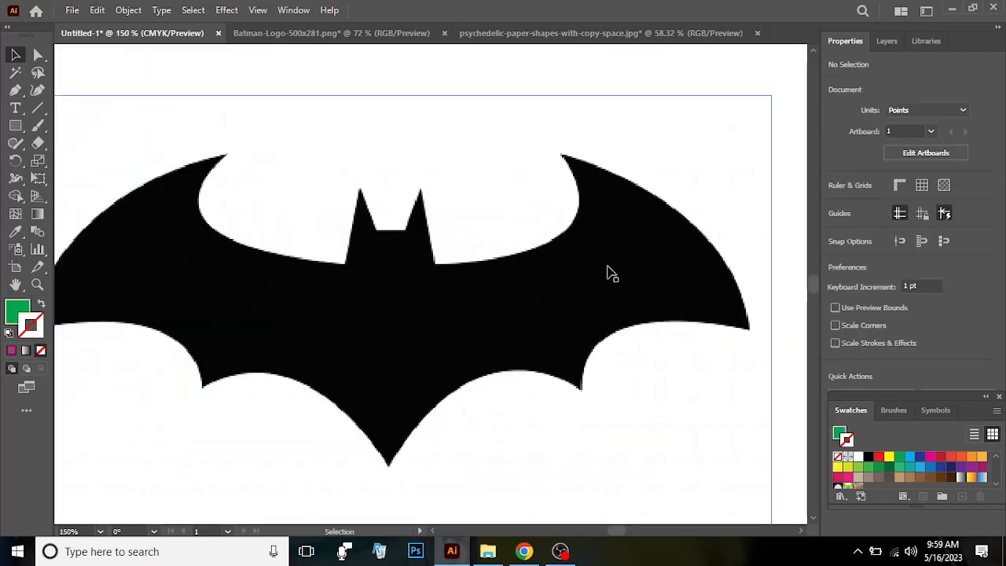
scroll(601, 290, "down", 1)
left_click_drag(491, 310, 529, 307)
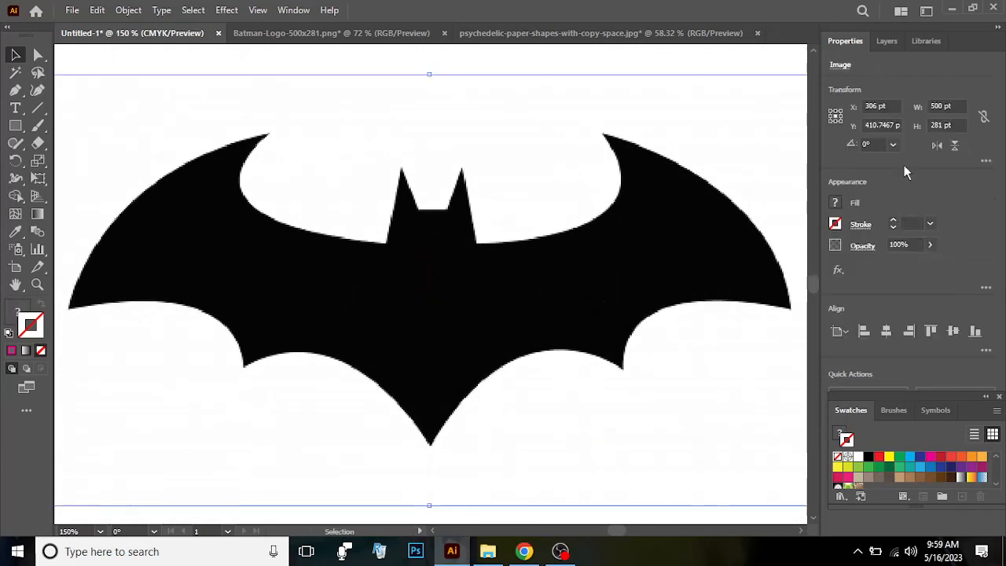
left_click(898, 36)
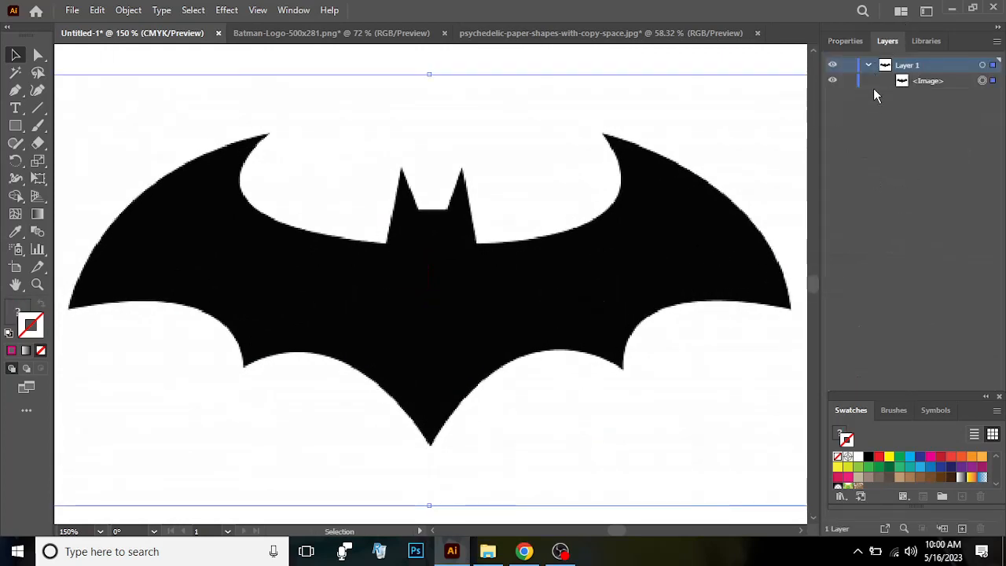
left_click(847, 82)
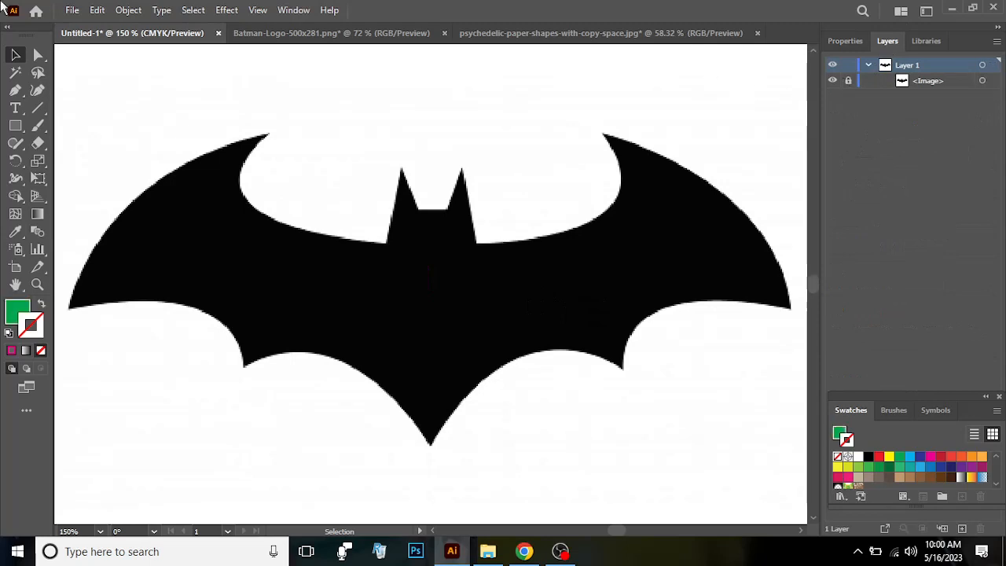
Trace the left wing's outer edge with one curved Pen segment from lower to upper tip, removing the end anchor's outgoing handle
left_click(15, 89)
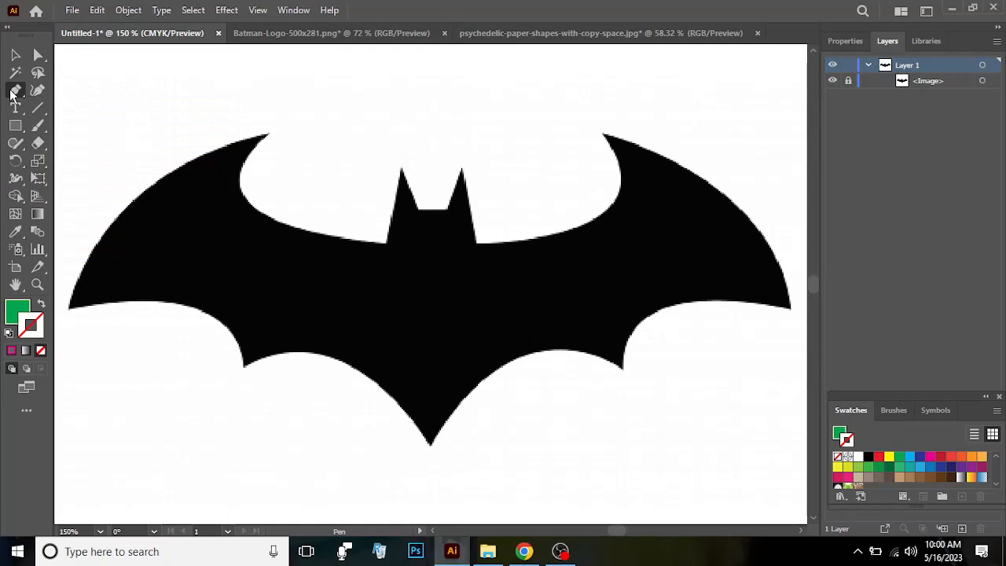
left_click(13, 56)
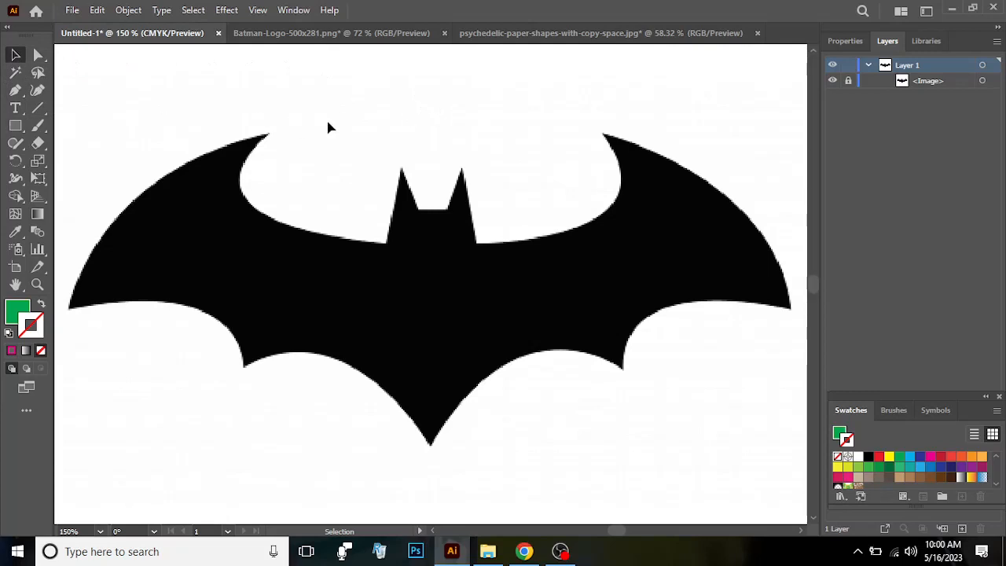
key("p")
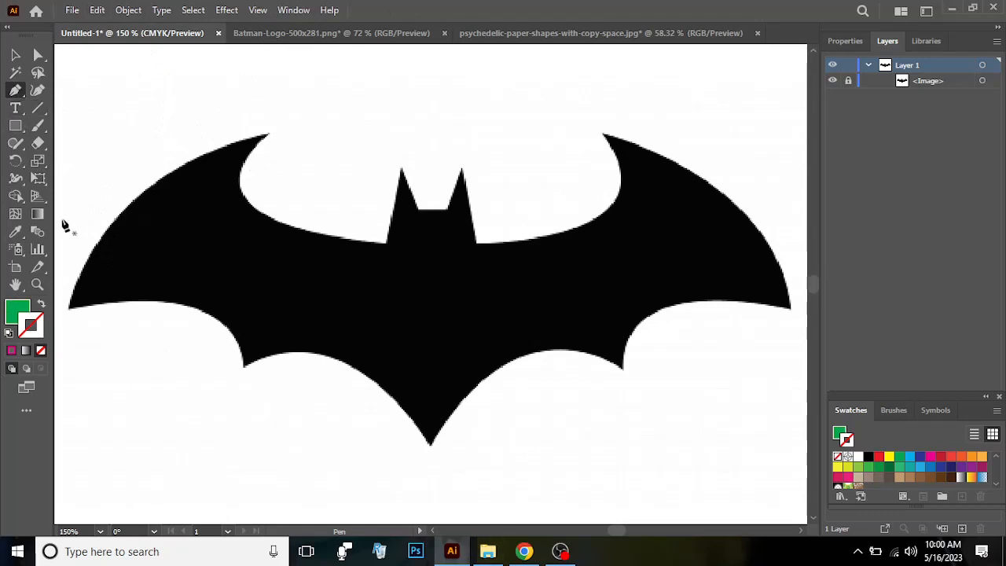
left_click(69, 307)
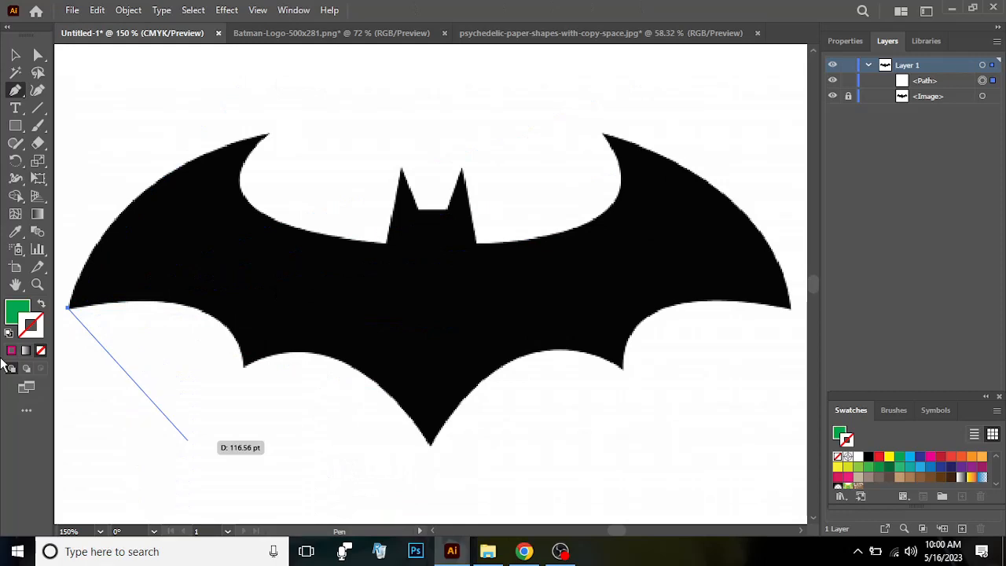
left_click(270, 137)
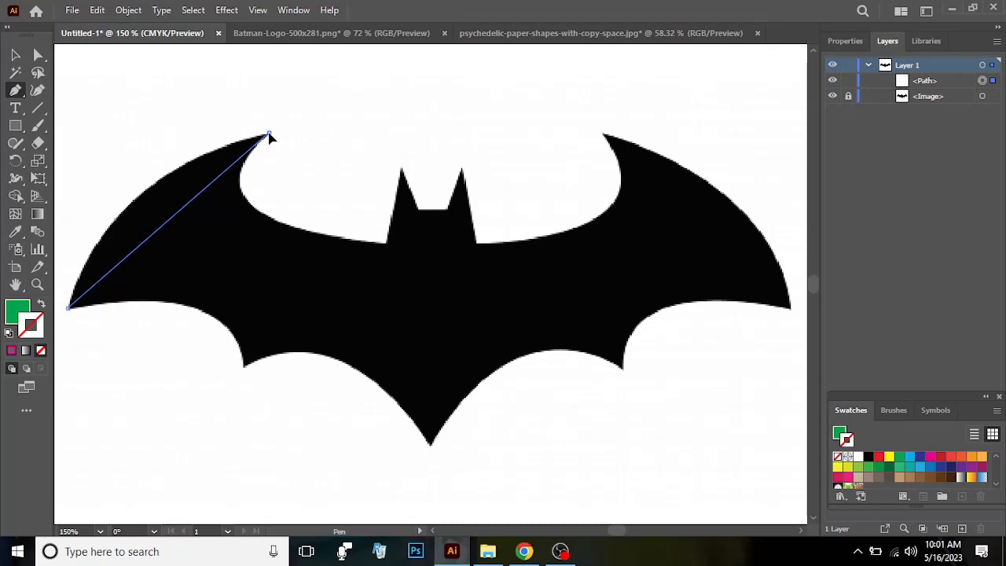
left_click_drag(270, 137, 441, 101)
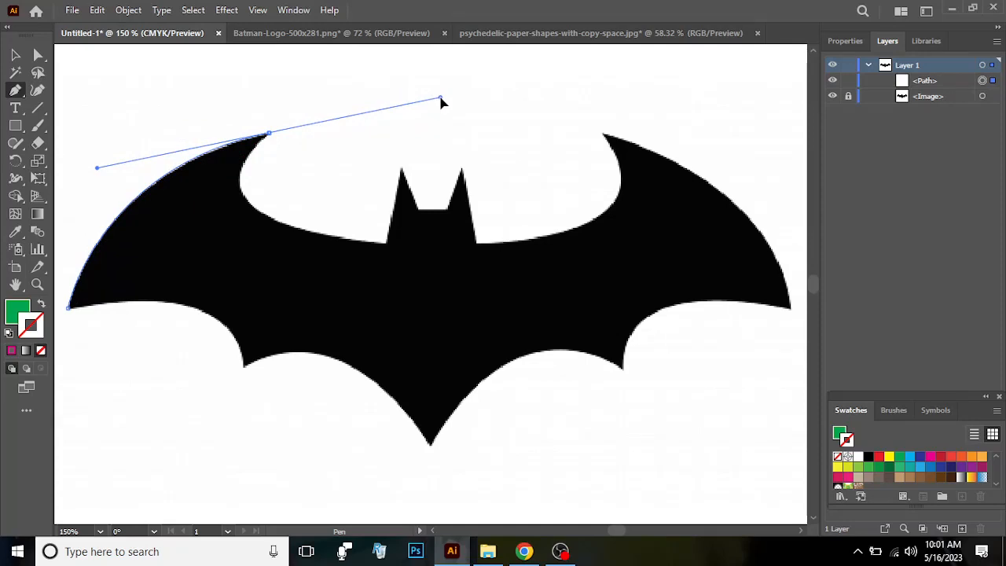
left_click_drag(441, 101, 442, 101)
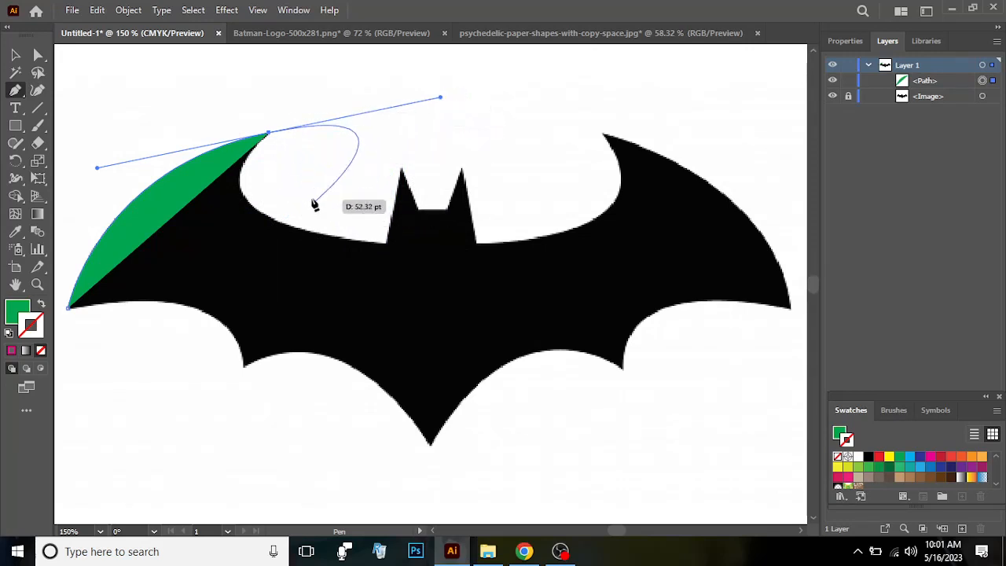
left_click(268, 134)
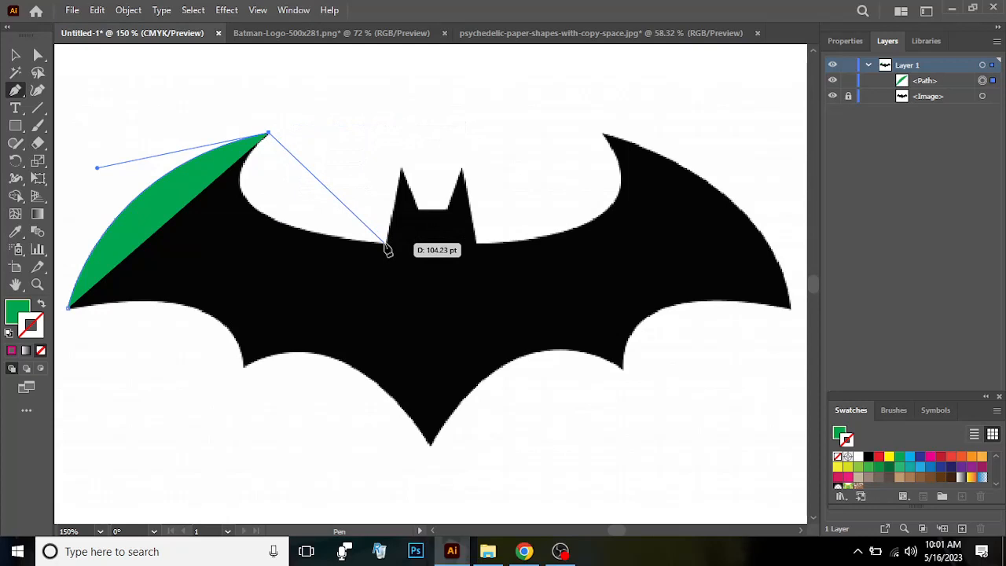
Continue the path along the left wing's inner curve to the left ear's base and remove the anchor's outgoing handle
left_click_drag(386, 244, 384, 244)
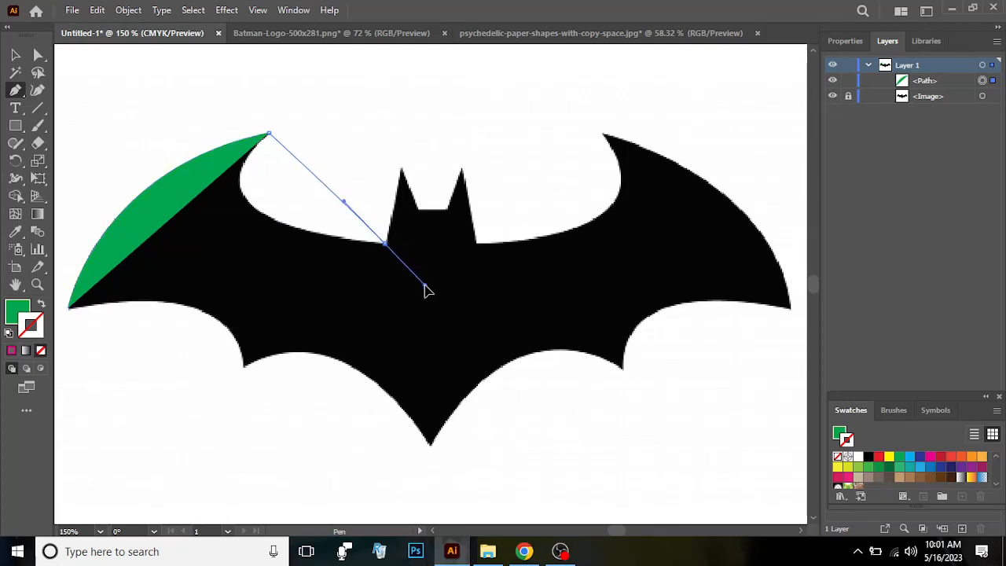
left_click_drag(424, 290, 573, 270)
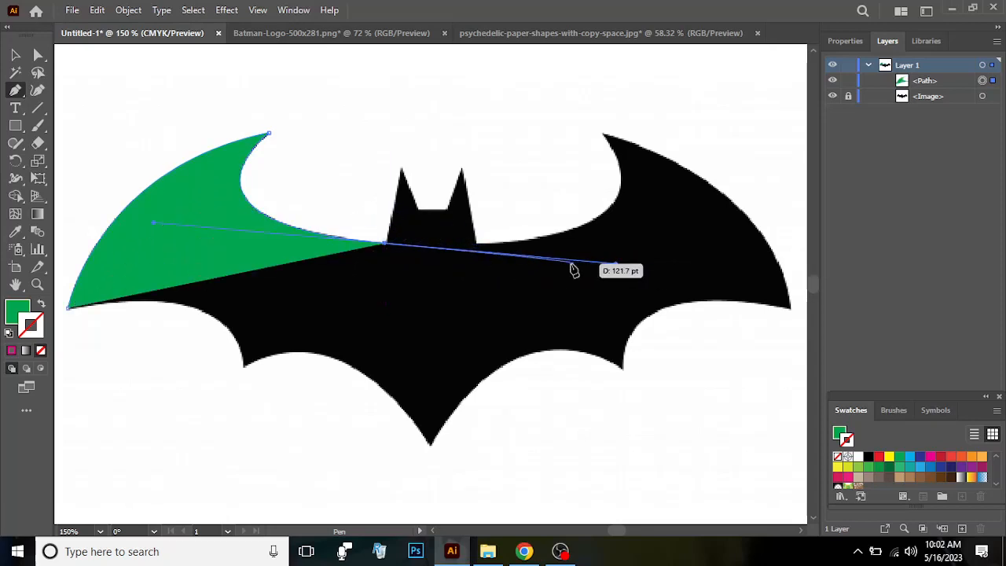
left_click(385, 245)
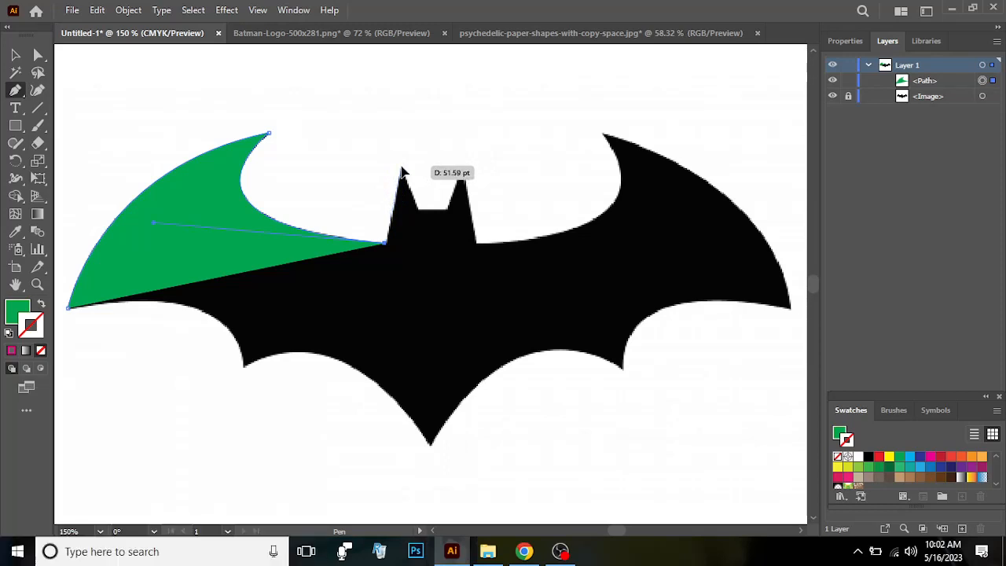
Trace both ears and the flat top of the head with straight segments, ending at the right ear's base
left_click(401, 167)
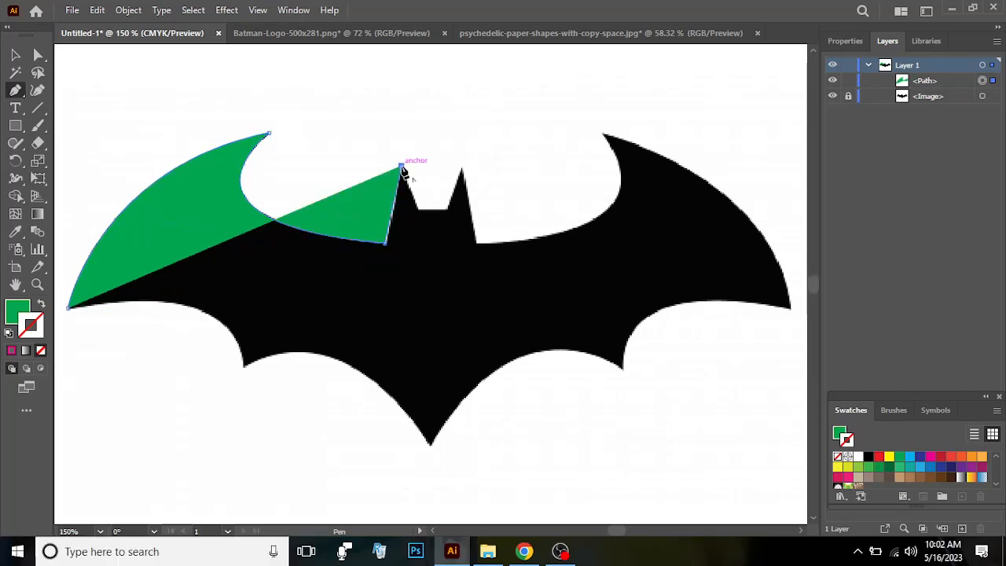
left_click(419, 209)
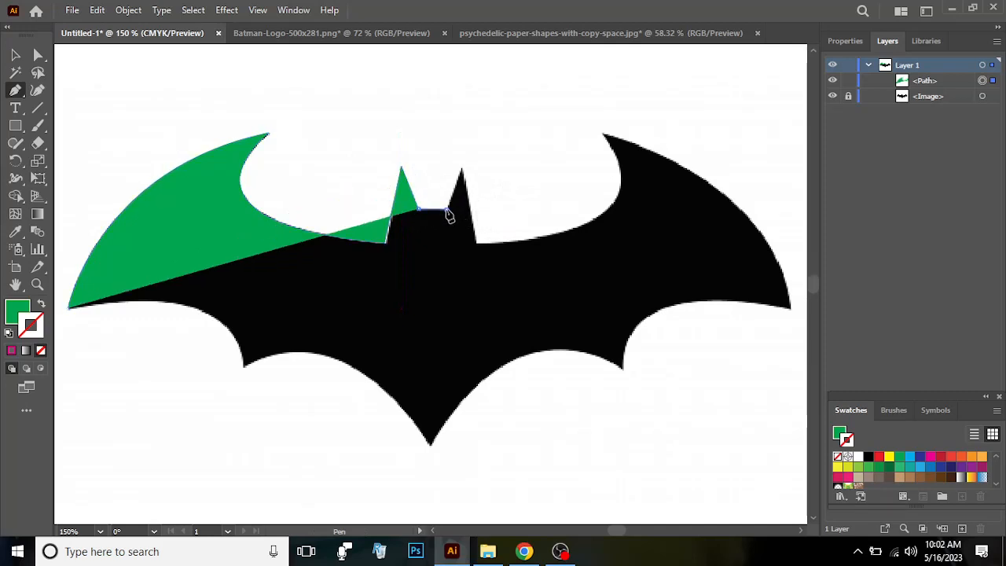
left_click(445, 209)
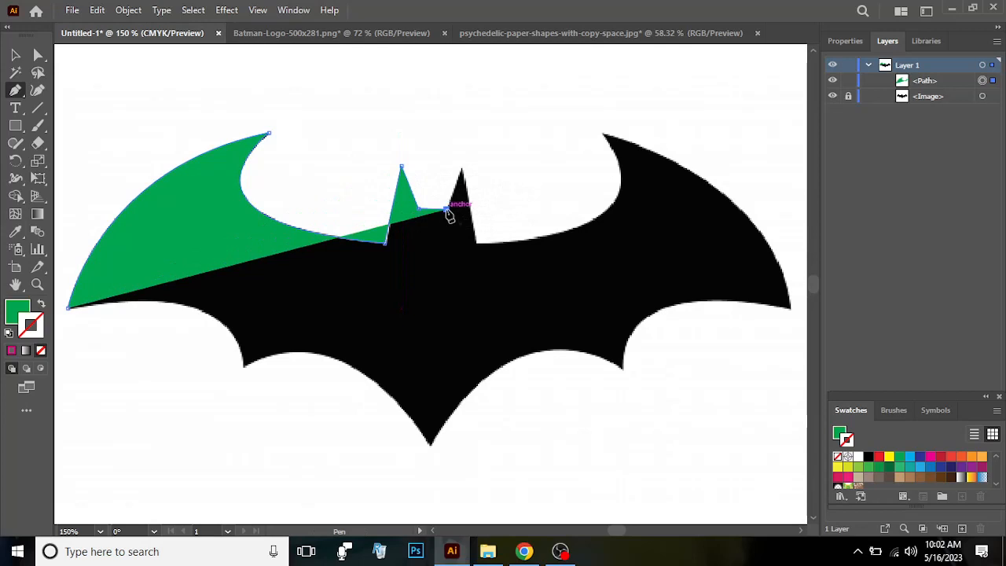
left_click(462, 165)
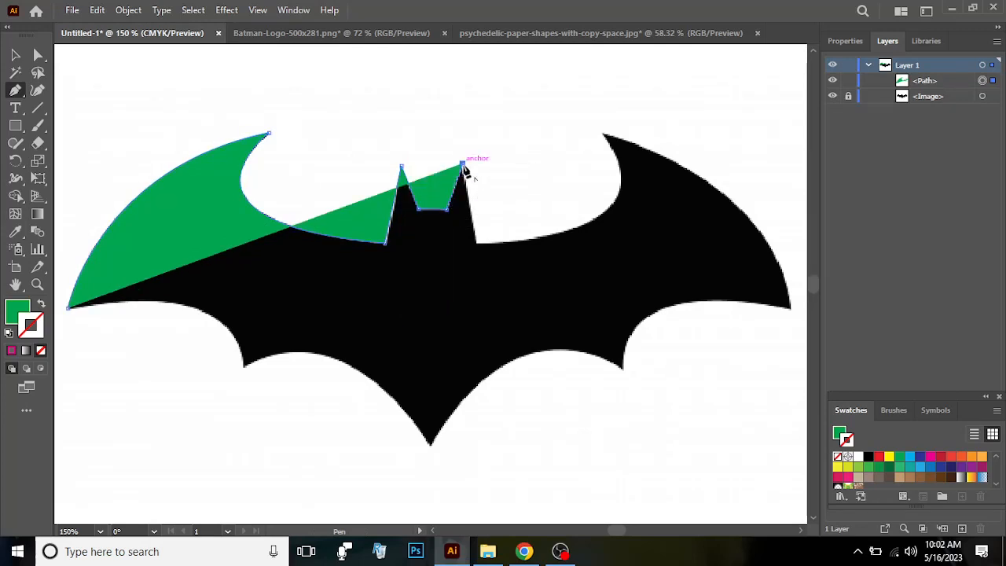
left_click(476, 243)
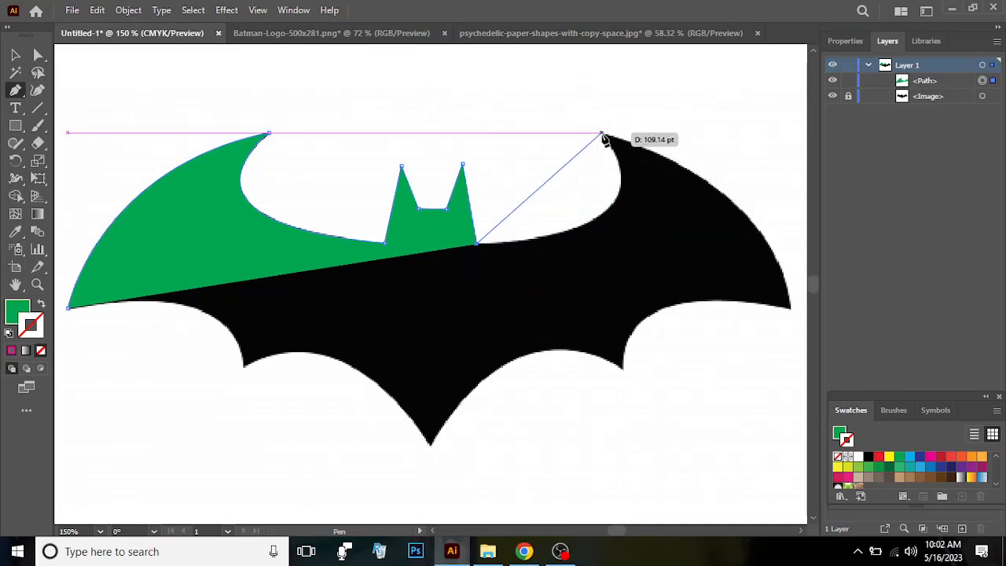
Add a curved segment to the right wing's upper tip without an outgoing handle, and swap the path's green fill to the stroke
left_click_drag(602, 135, 521, 103)
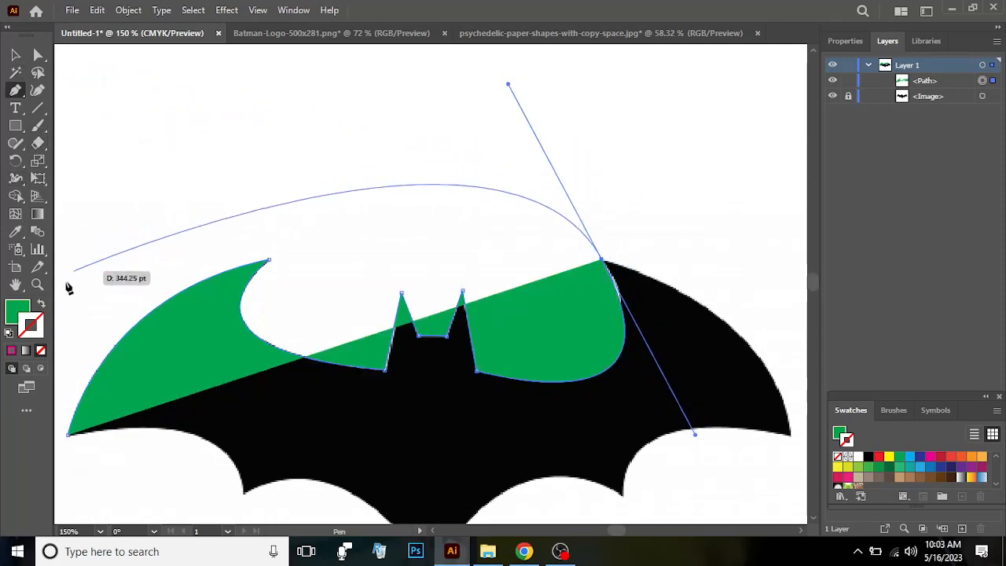
left_click(41, 304)
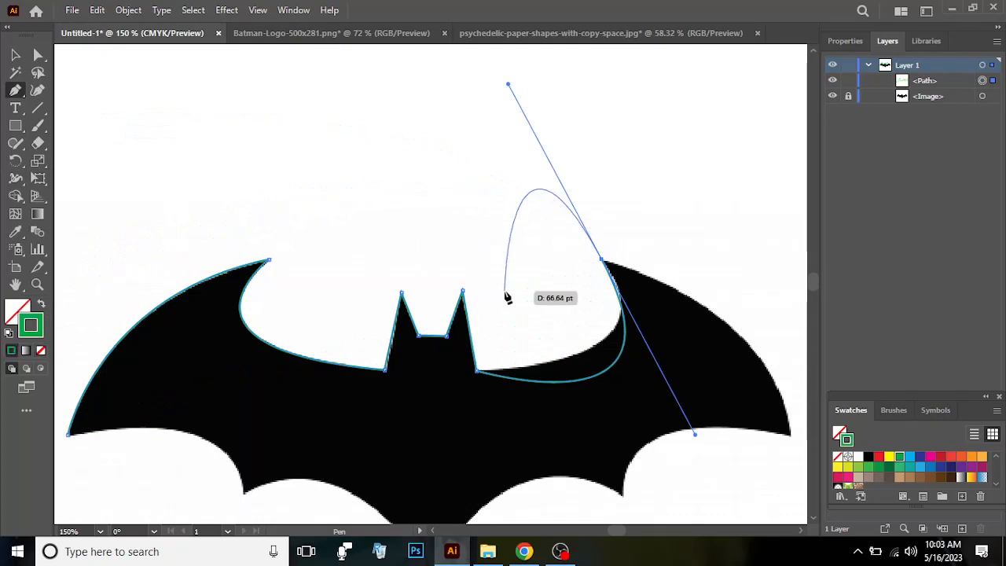
left_click(603, 261)
Trace the right wing's outer edge down to its lower tip with a curved segment and remove the anchor's outgoing handle
left_click_drag(790, 437, 797, 511)
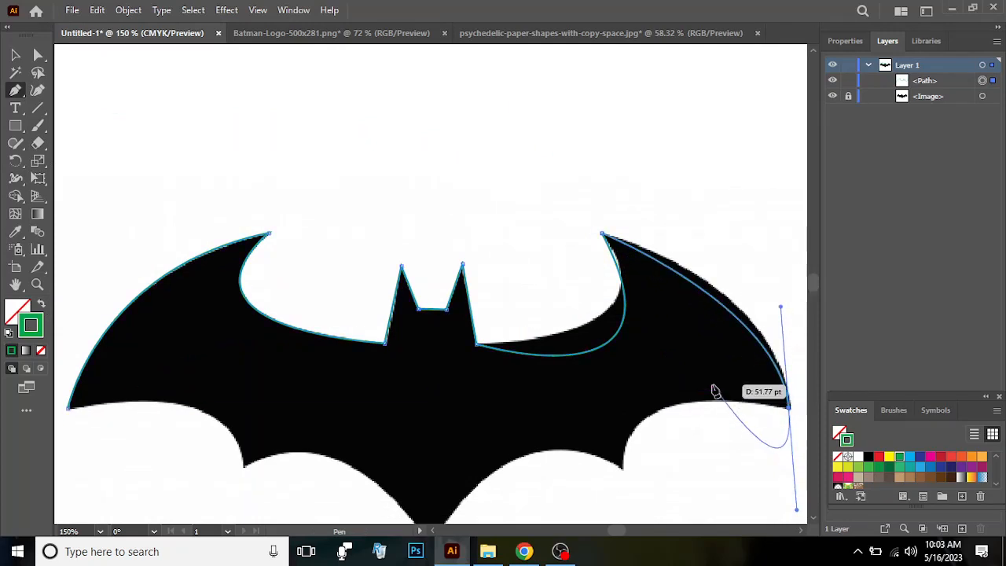
left_click(789, 409)
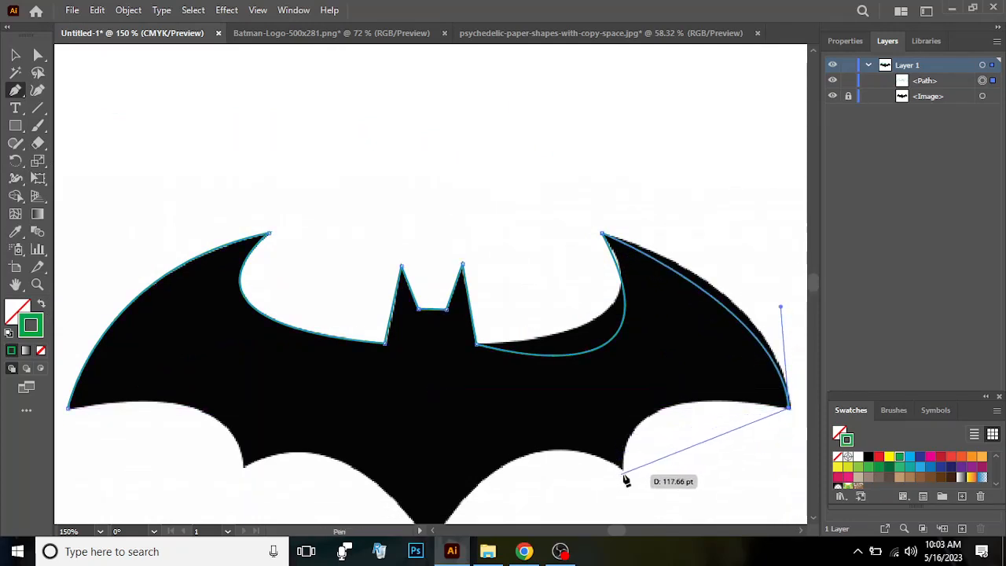
Trace the two lower scallops right of center to the logo's bottom point with curved segments, removing each anchor's outgoing handle
left_click_drag(623, 471, 625, 502)
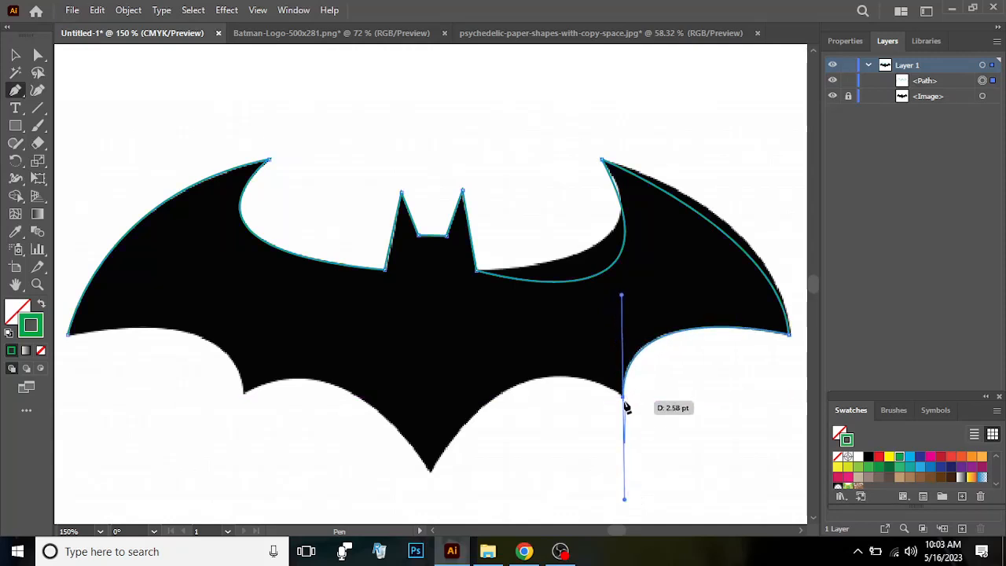
left_click(623, 397)
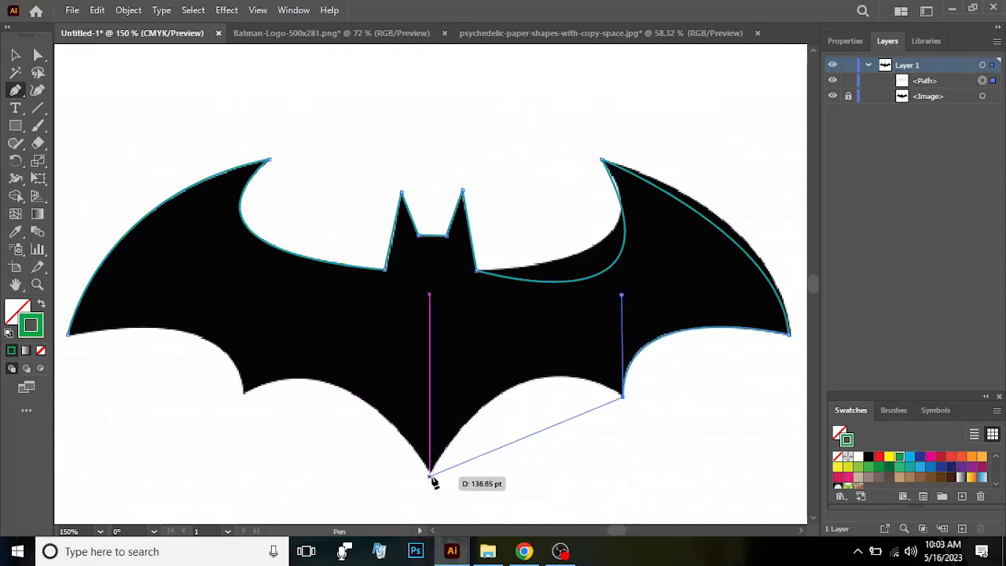
left_click_drag(431, 472, 339, 467)
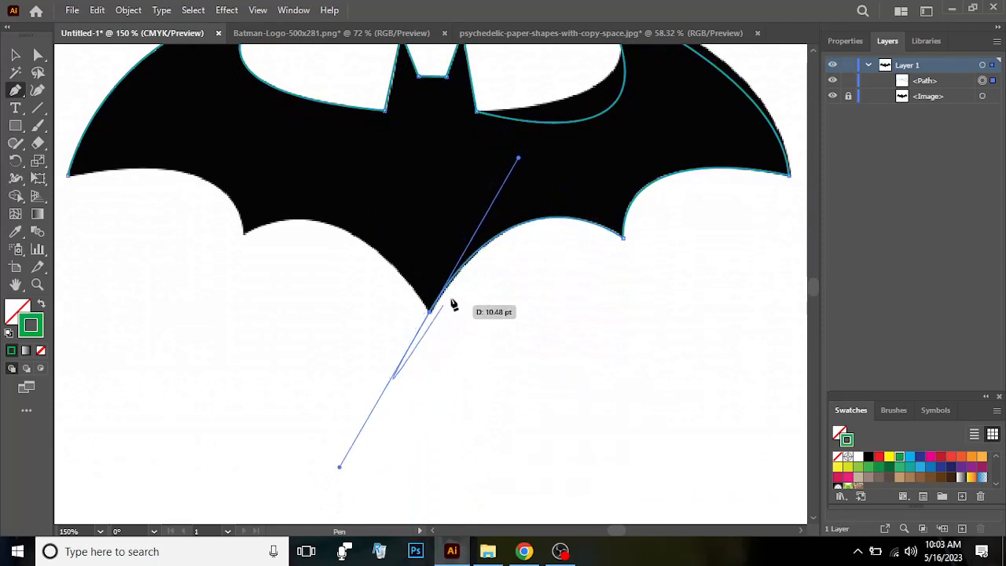
left_click(429, 313)
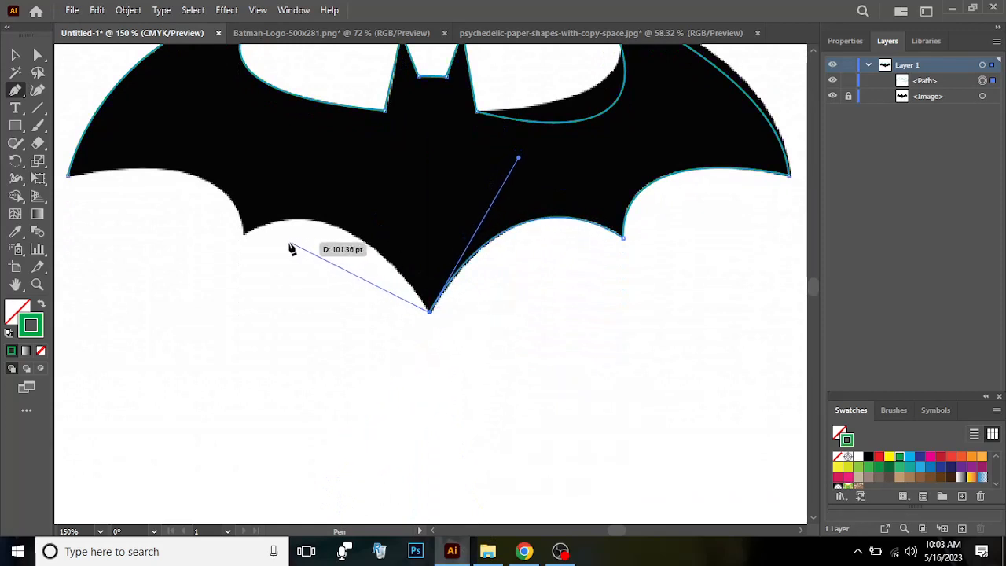
Trace the two lower scallops on the left with curved segments, close the path at the left wing's lower tip, and deselect it
left_click_drag(244, 235, 139, 297)
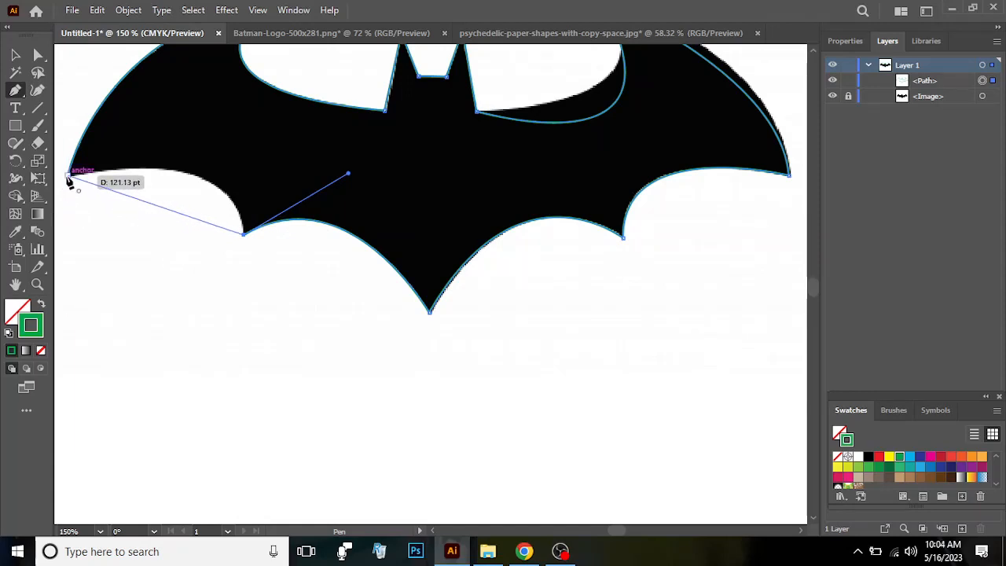
left_click_drag(69, 174, 266, 208)
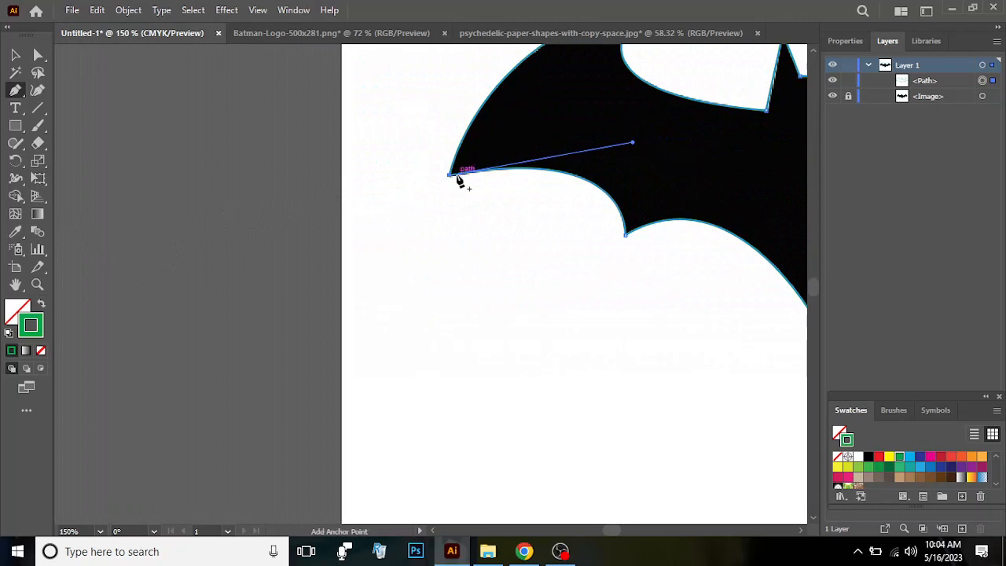
left_click(16, 56)
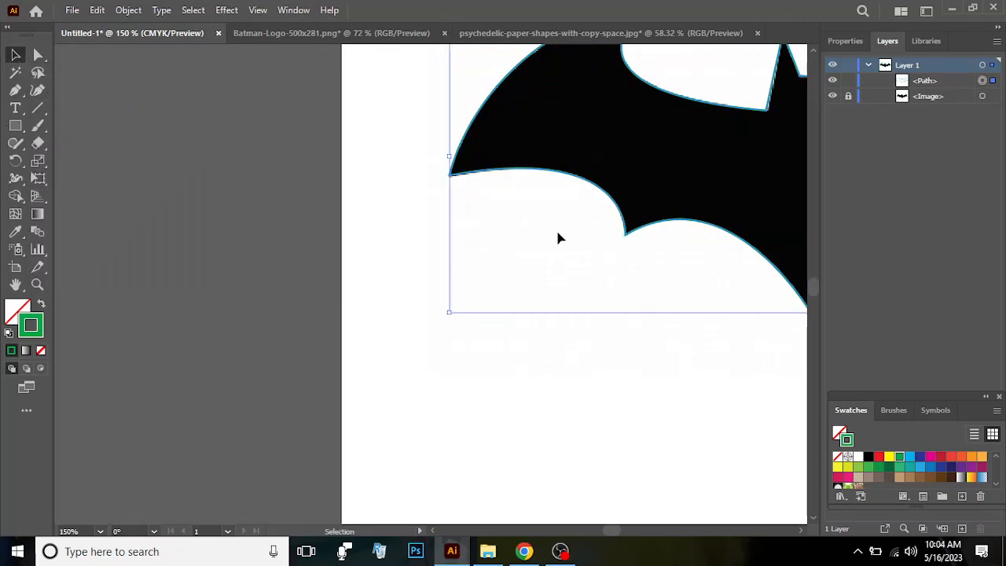
left_click(583, 362)
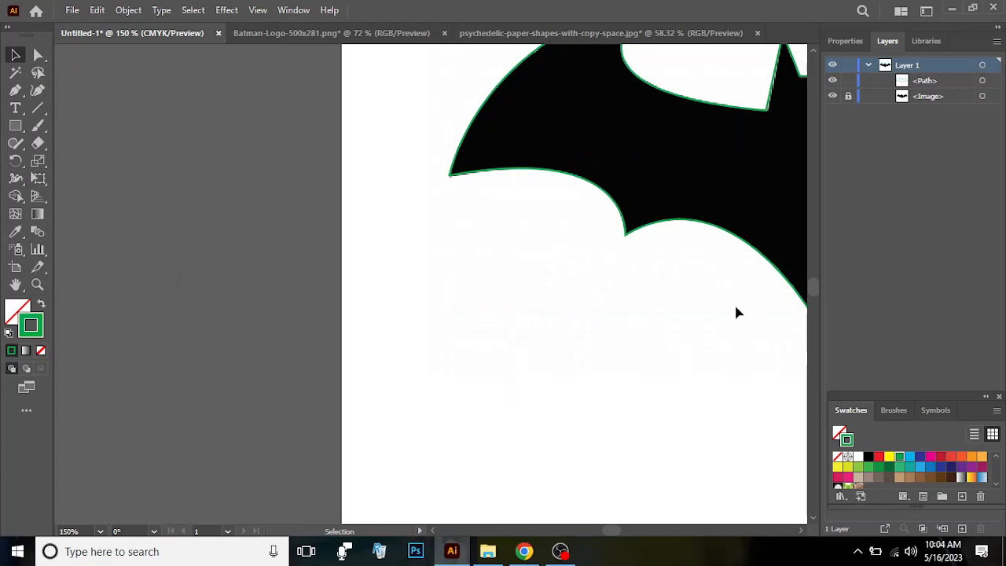
Reshape the right wing's inner and outer curves to match the image by adjusting their direction handles with Direct Selection
left_click_drag(681, 319, 309, 412)
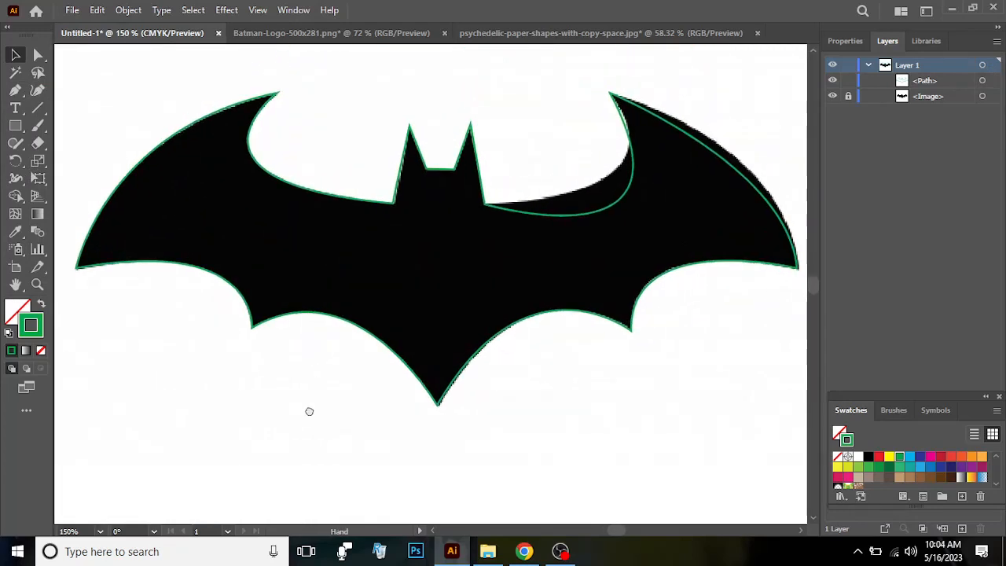
left_click(564, 220)
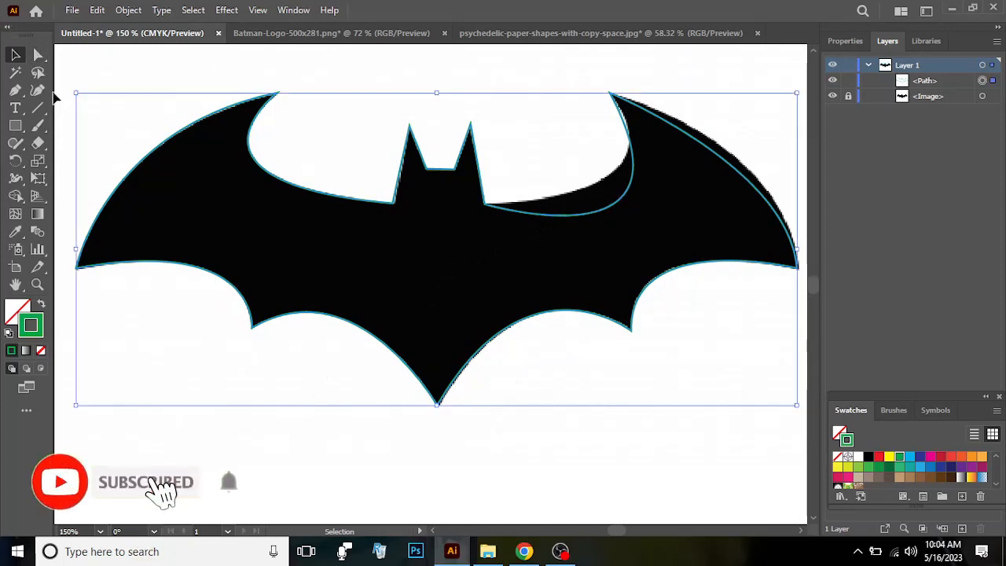
left_click(39, 55)
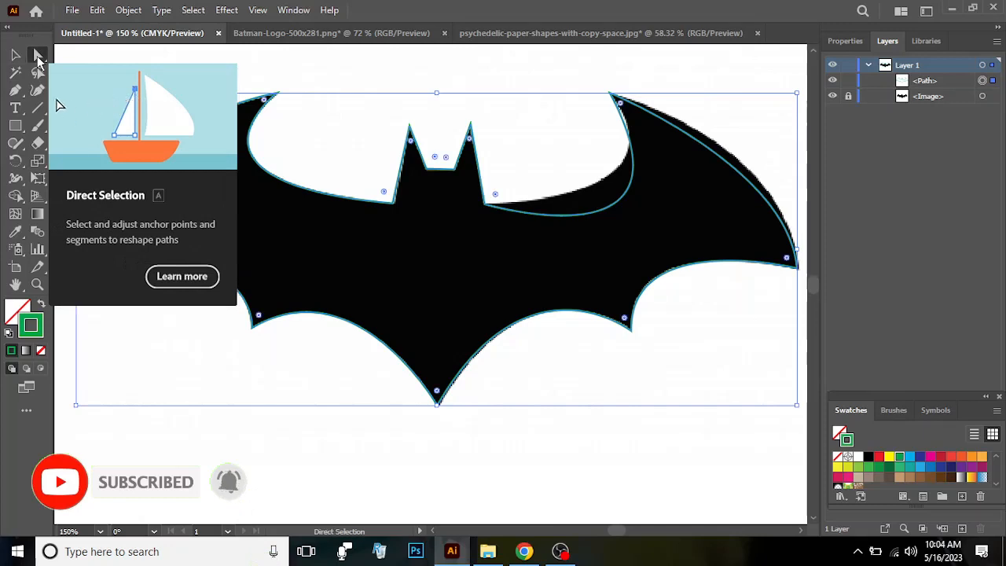
left_click(610, 95)
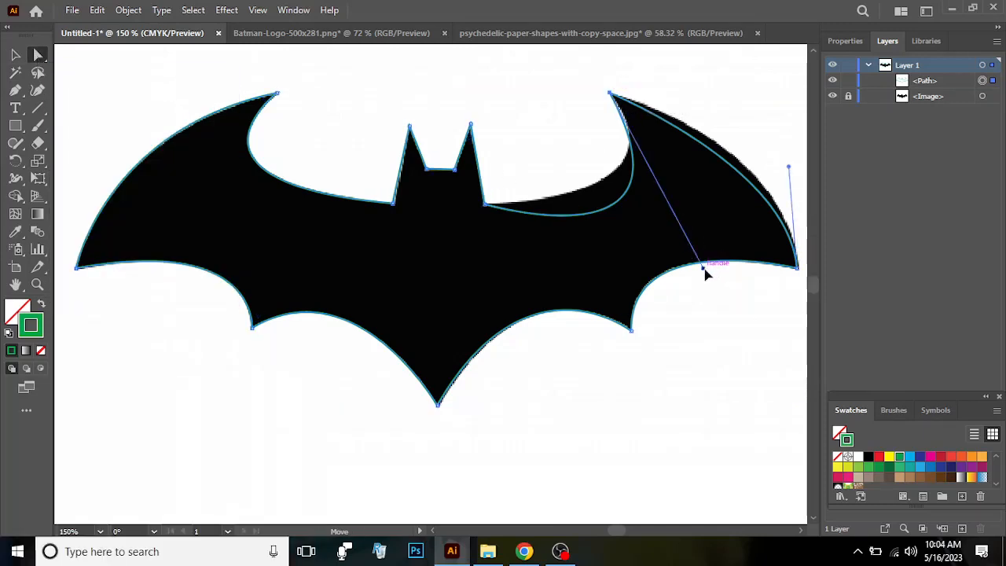
left_click_drag(705, 268, 691, 210)
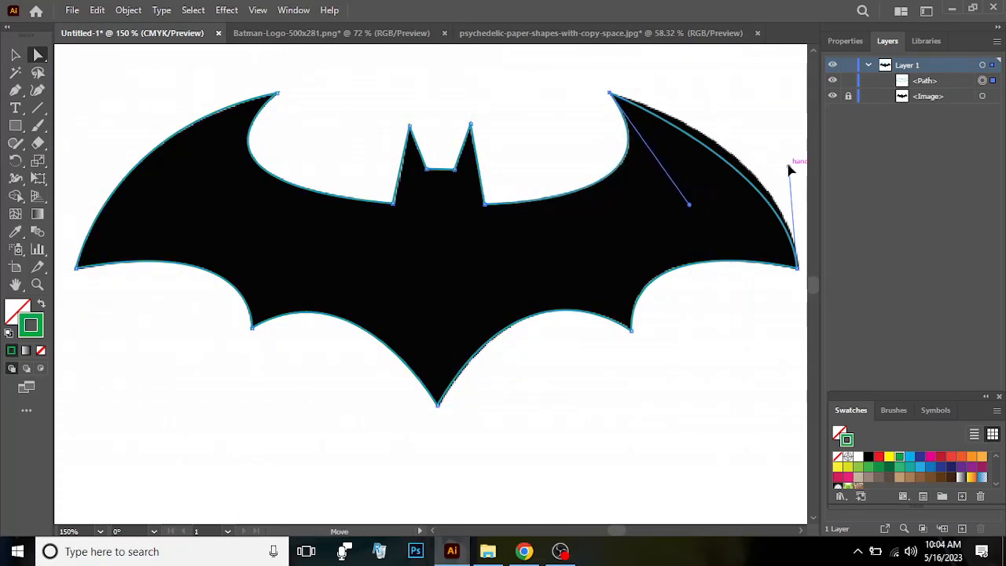
left_click_drag(790, 169, 790, 148)
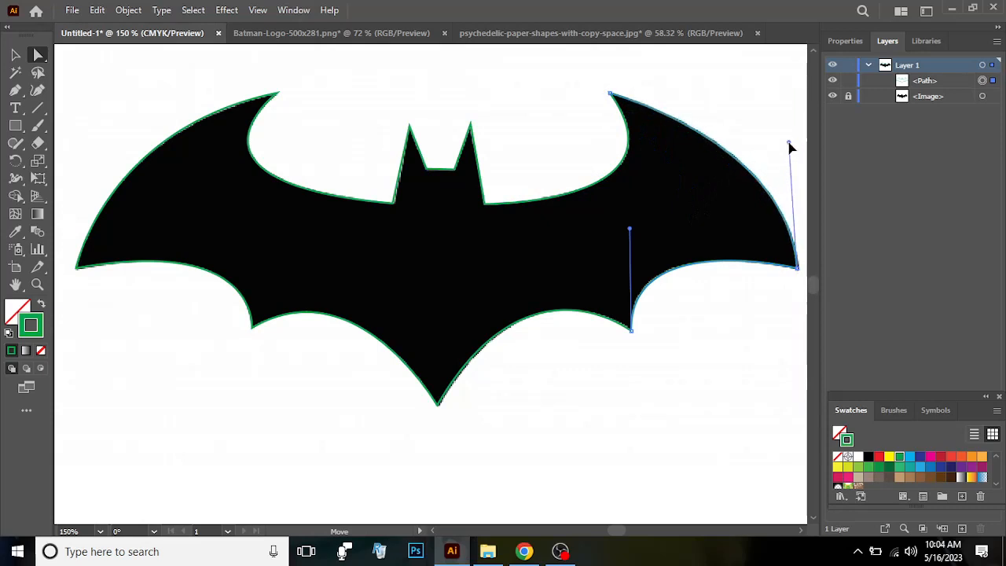
Select the traced logo path, swap its green stroke to the fill, and deselect it
left_click(660, 264)
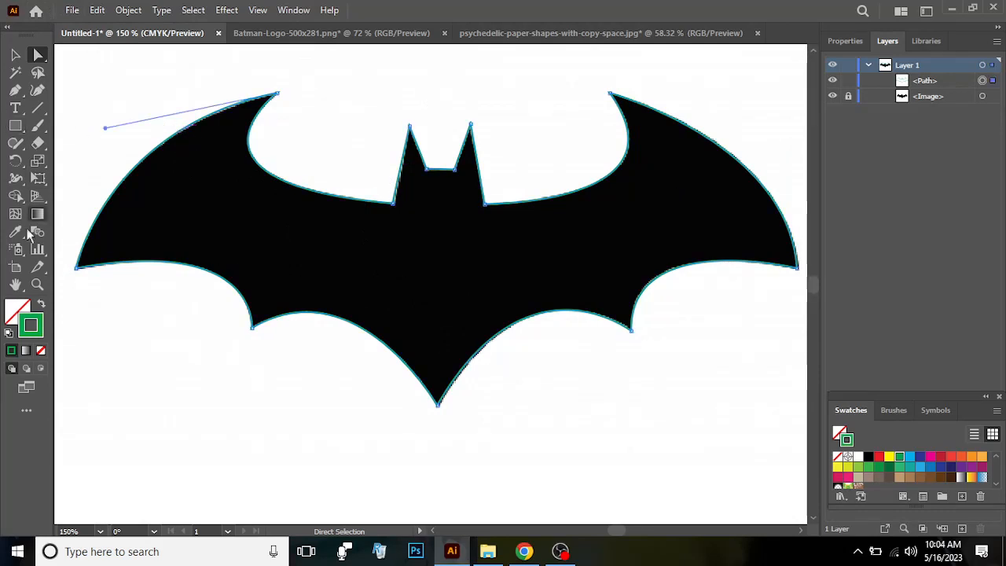
left_click(39, 305)
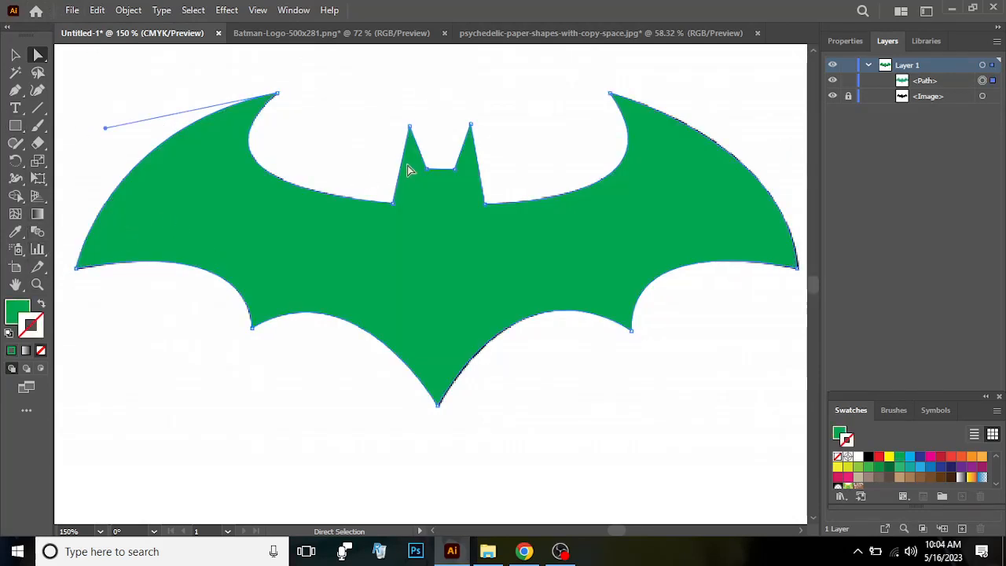
left_click(14, 54)
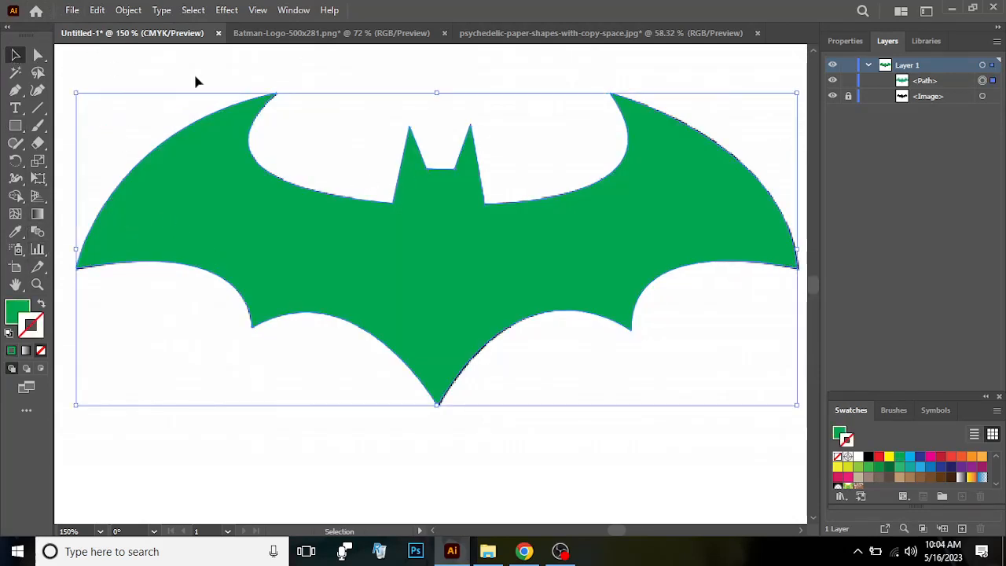
left_click(206, 85)
Draw a closed green rectangle about 216 pt wide below the logo with the Pen tool, using straight horizontal and vertical segments
scroll(458, 204, "down", 4)
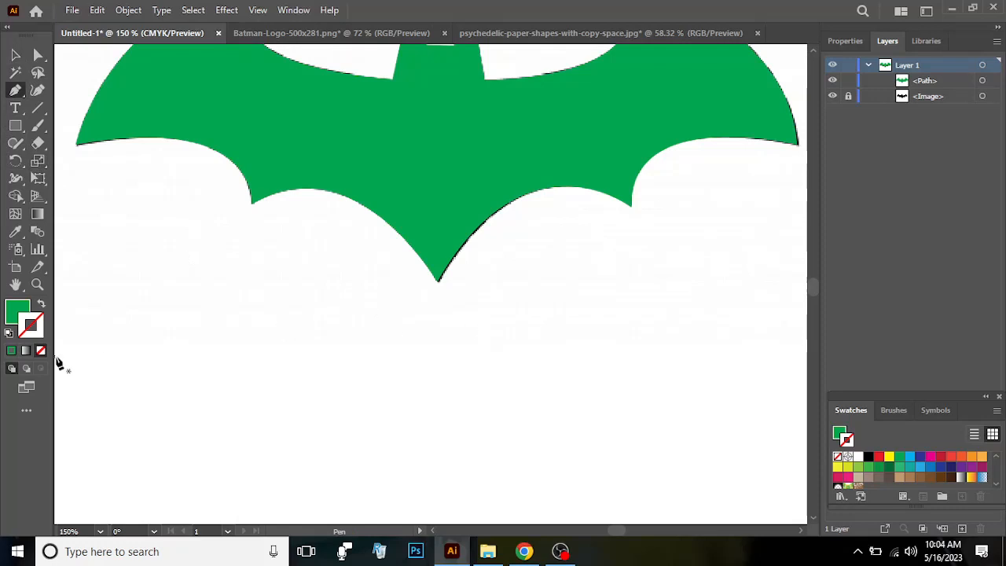
left_click(195, 336)
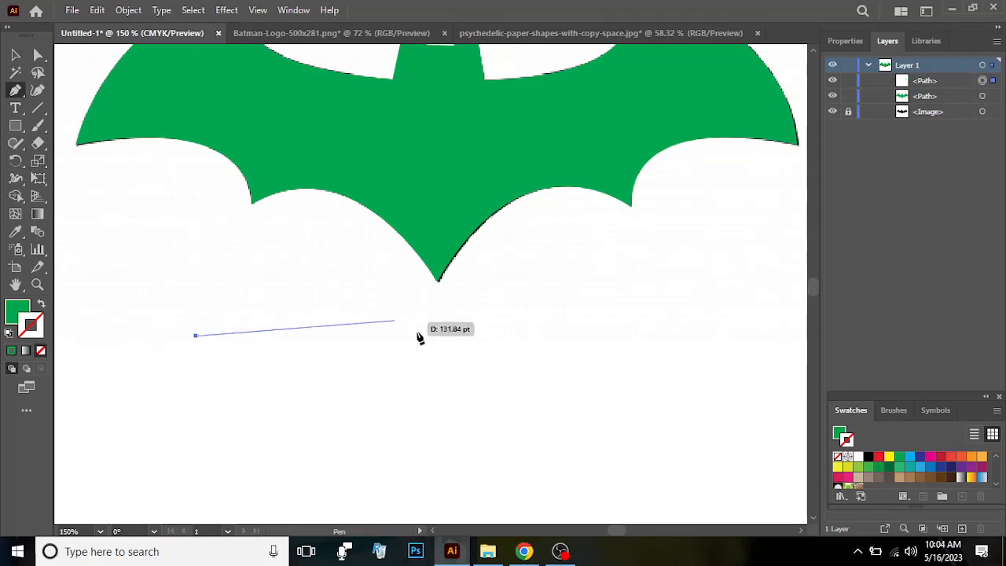
left_click(527, 336)
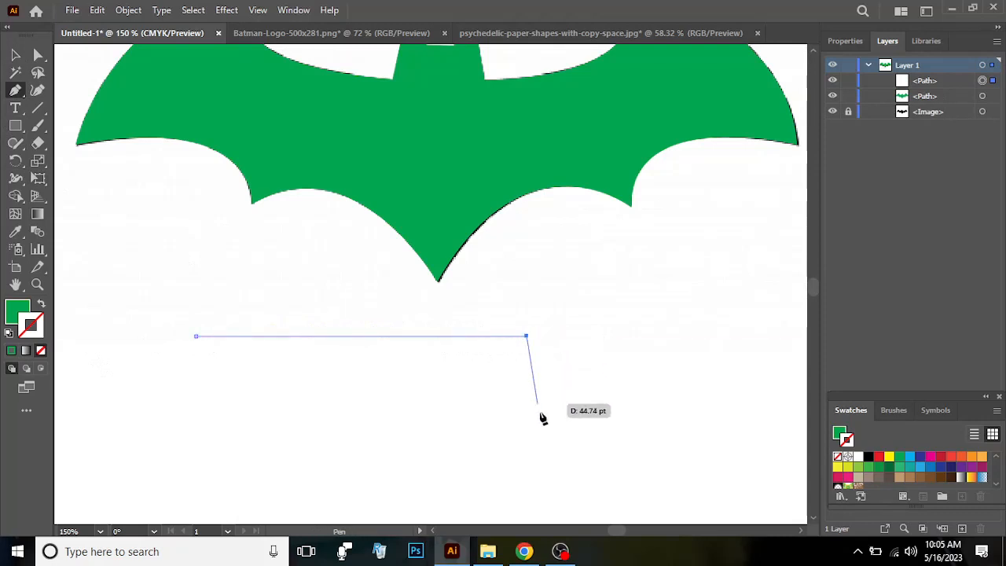
left_click(527, 445)
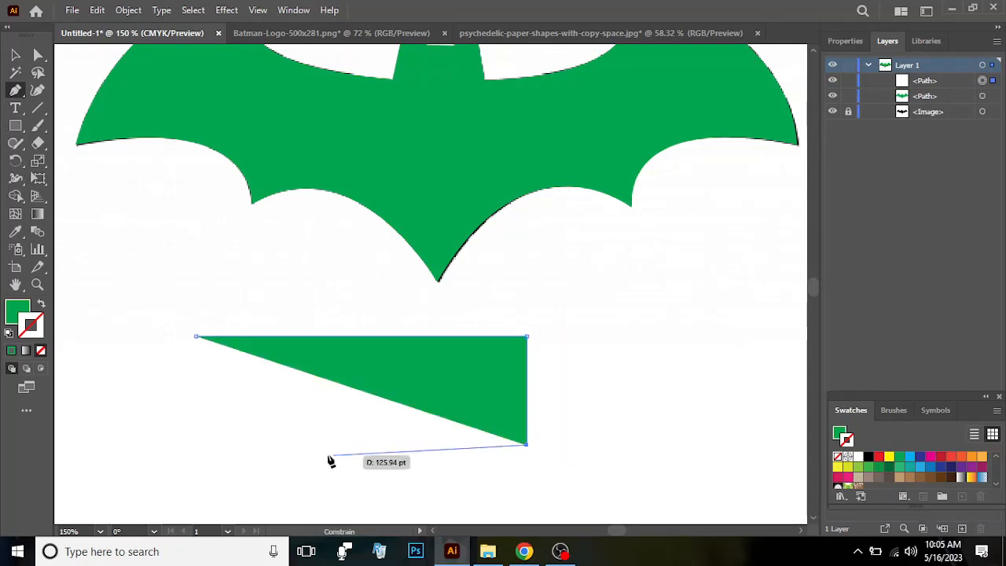
left_click(193, 445)
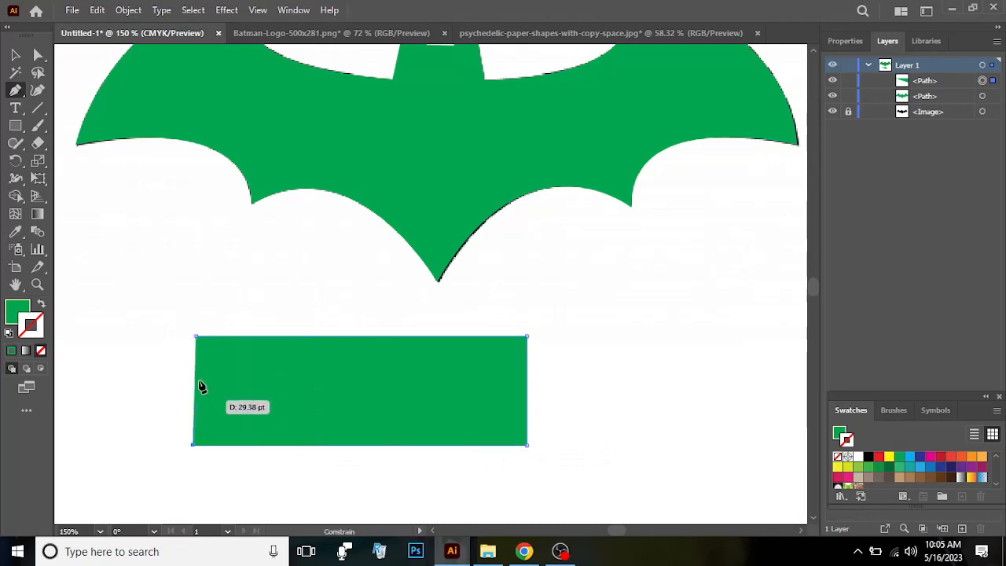
key("ctrl+z")
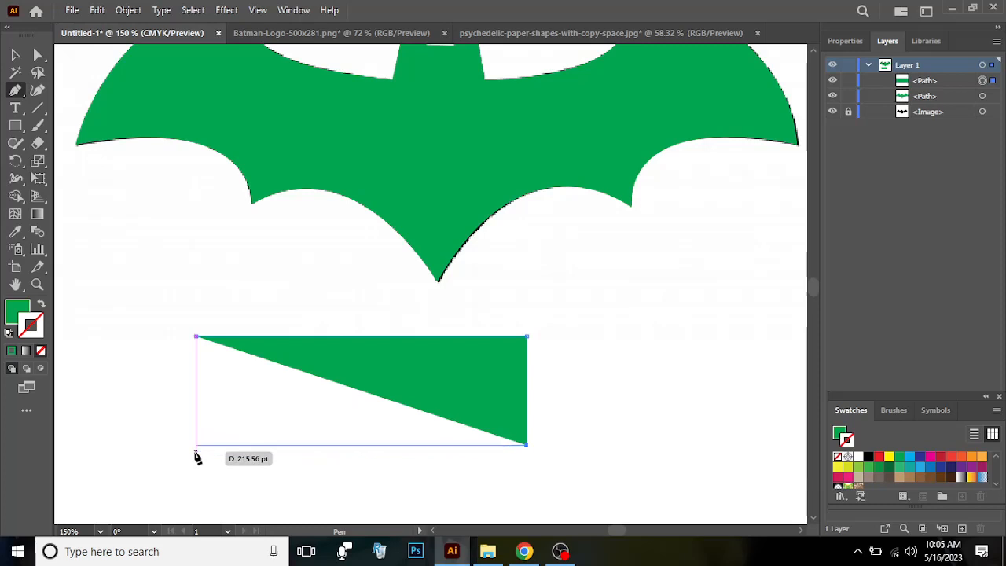
left_click(196, 445)
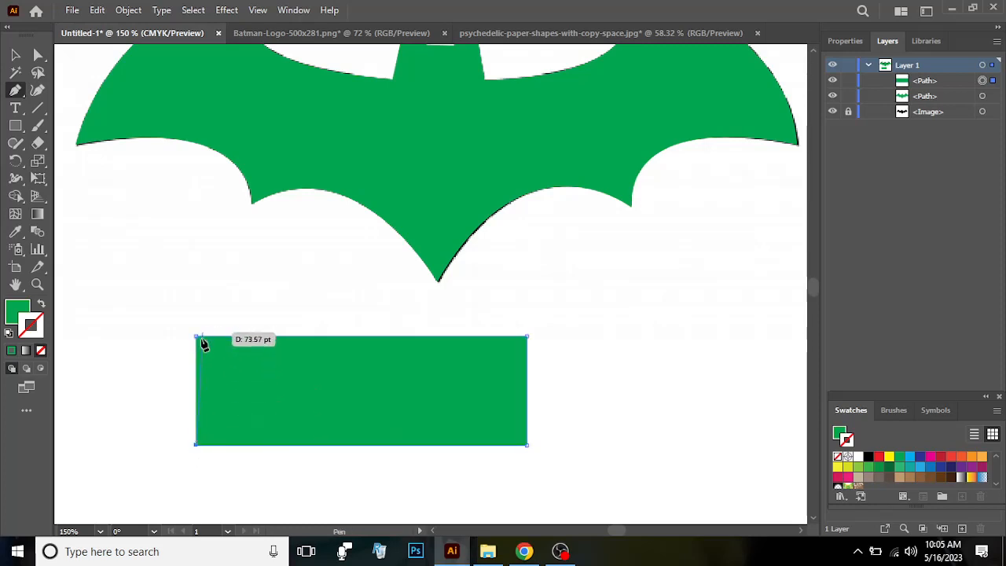
left_click(197, 337)
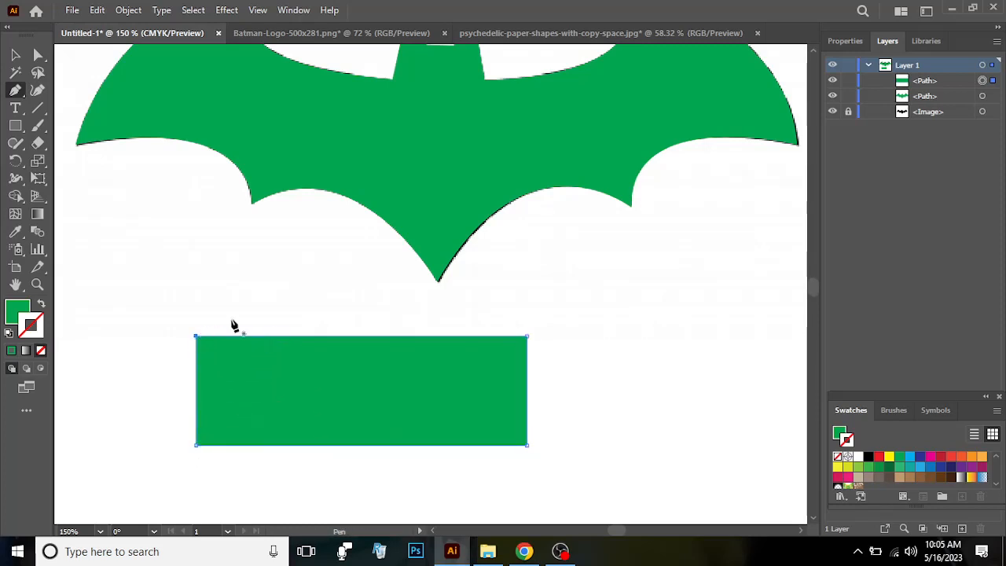
Move the green rectangle to the right below the logo, and delete it
left_click(15, 57)
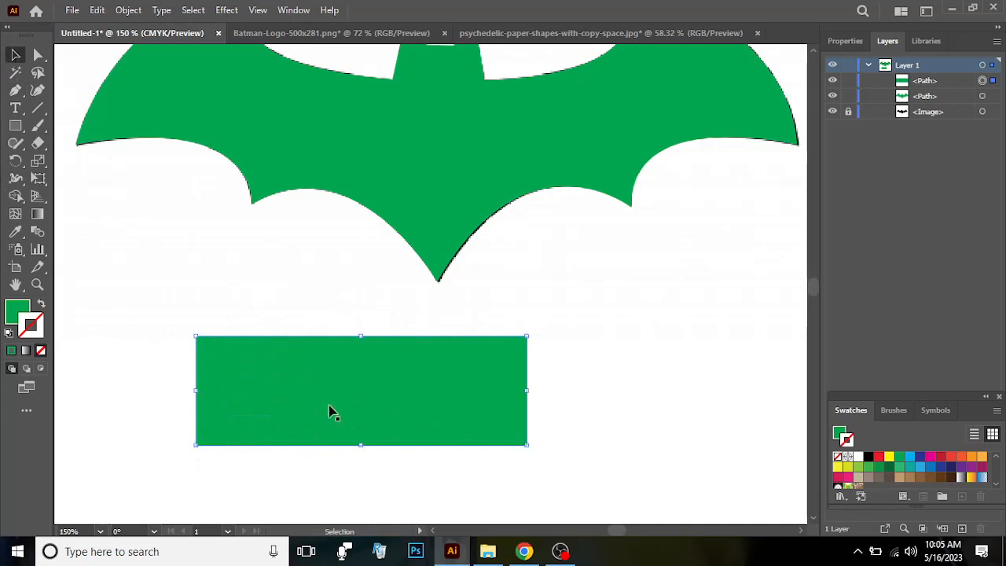
left_click_drag(329, 410, 493, 417)
left_click(305, 404)
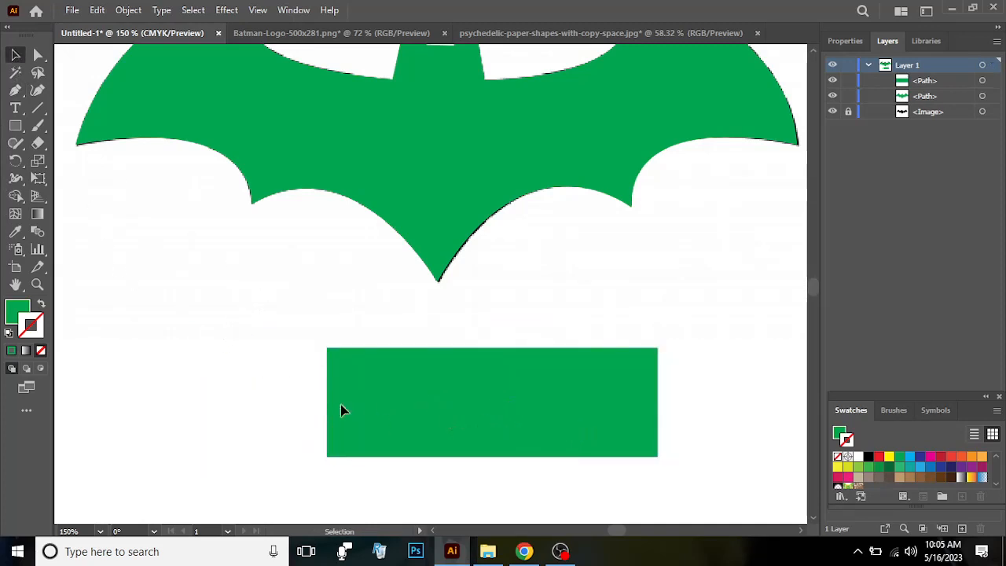
left_click(389, 417)
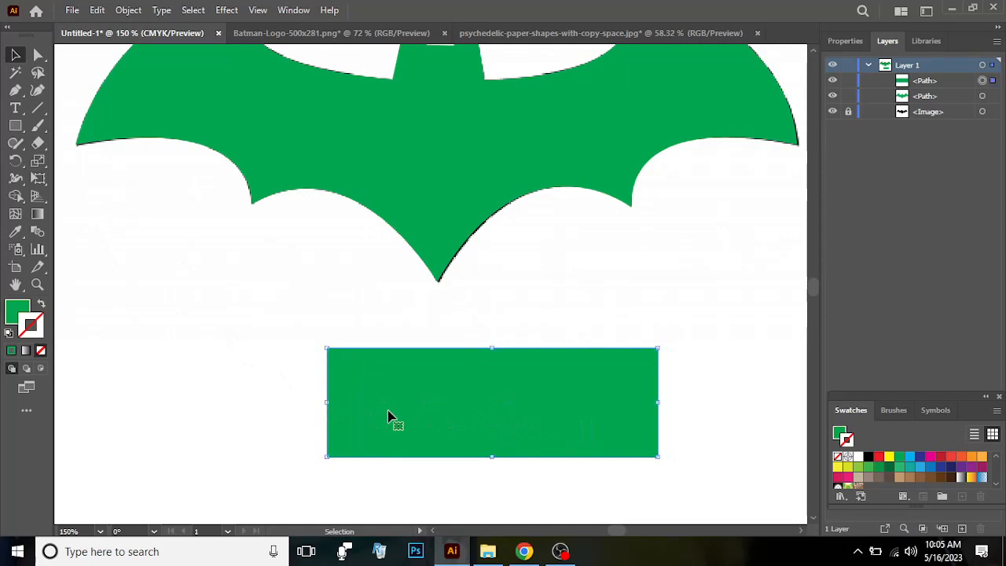
key("Delete")
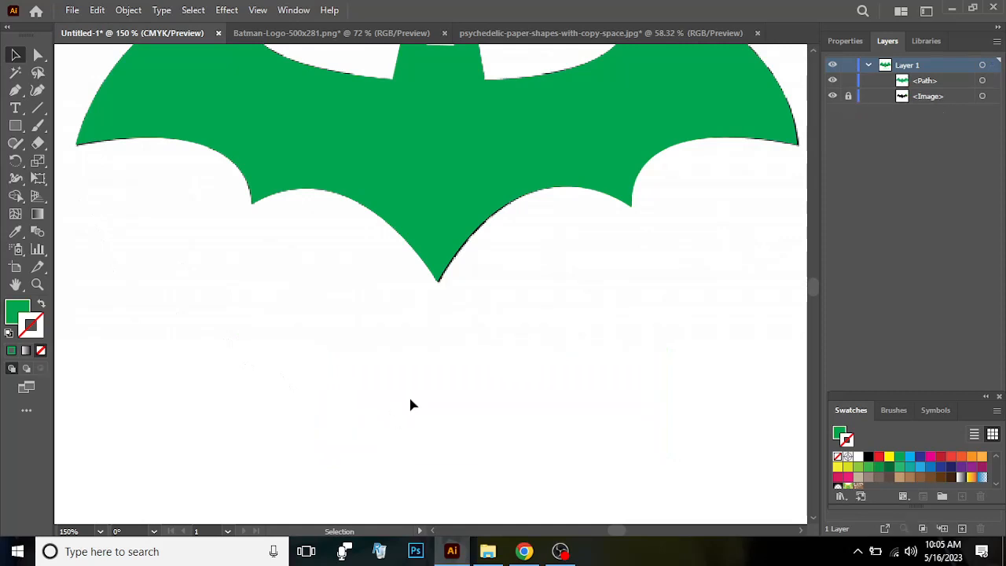
Draw an open, self-crossing zigzag path with eight corner points below the logo using the Pen tool, end it, and deselect it
left_click(15, 92)
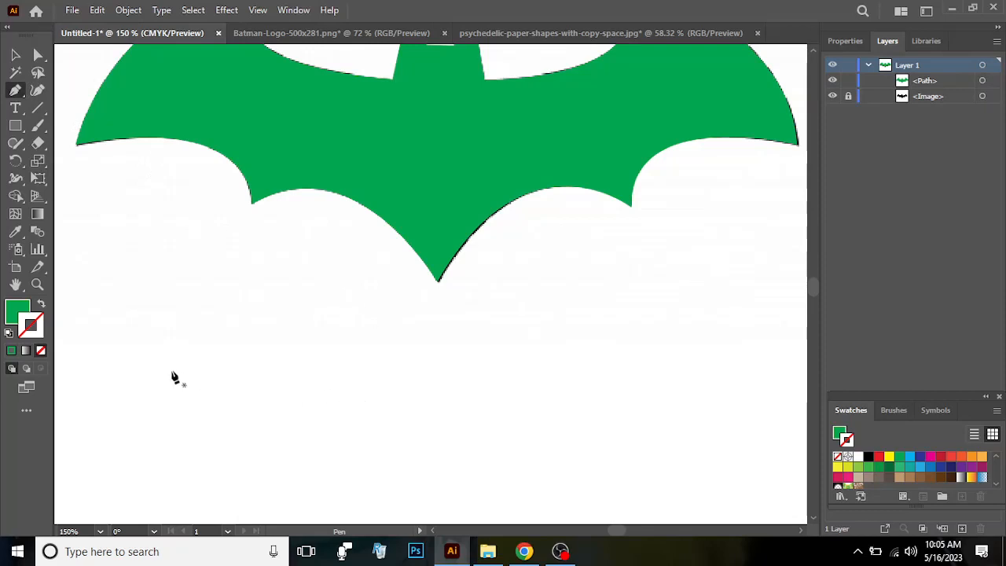
left_click(163, 363)
left_click(451, 335)
left_click(326, 295)
left_click(343, 408)
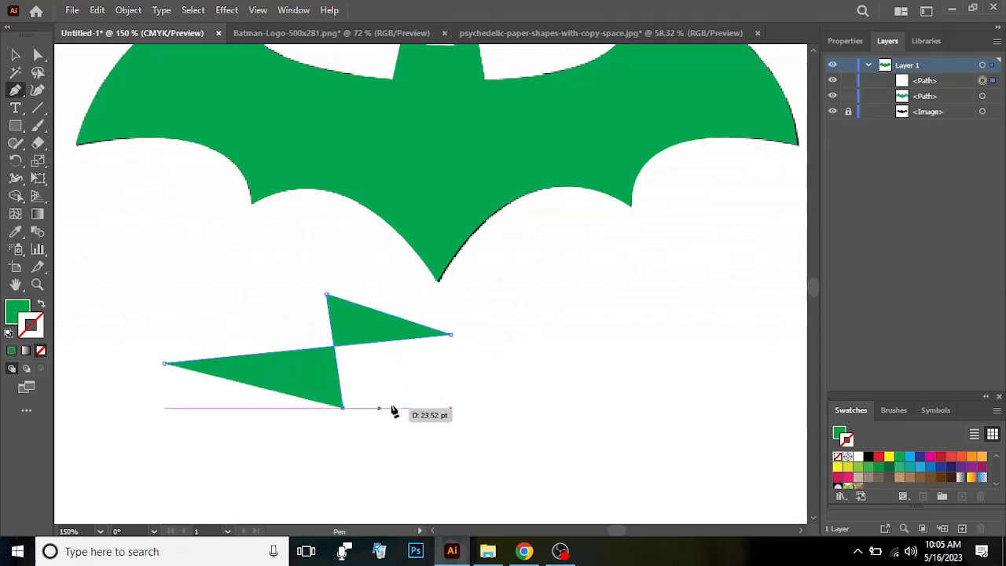
left_click(420, 397)
left_click(265, 287)
left_click(311, 384)
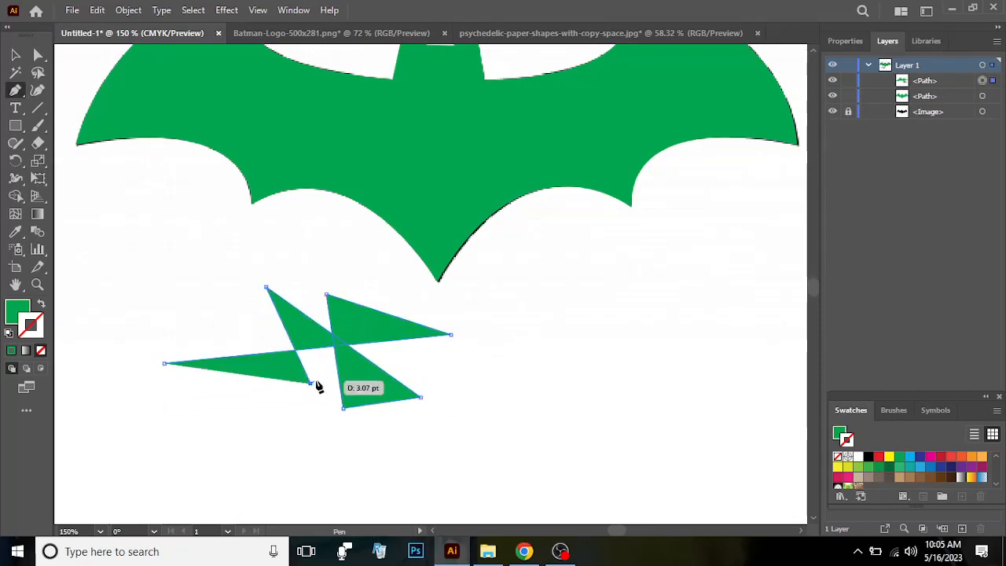
left_click(393, 303)
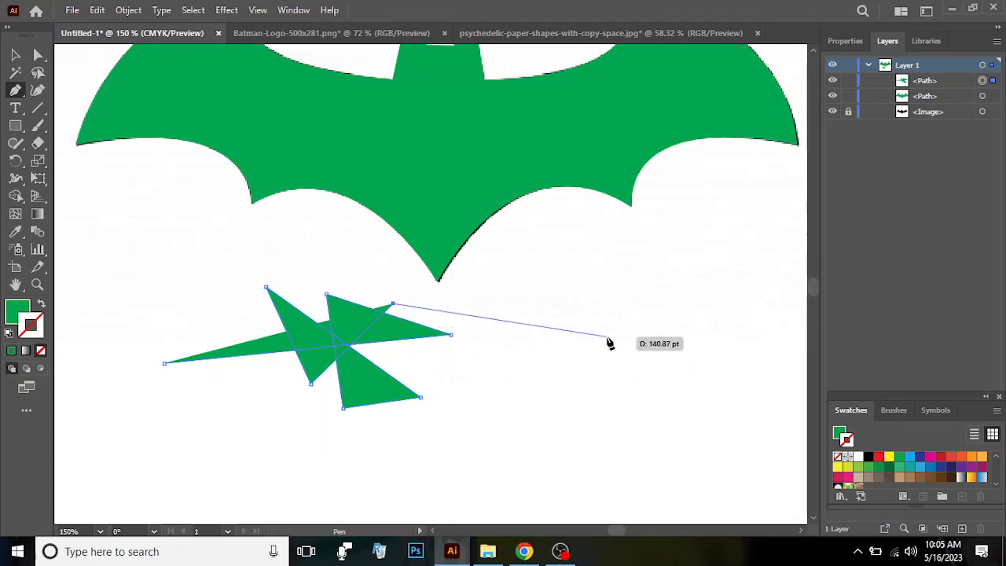
key("Escape")
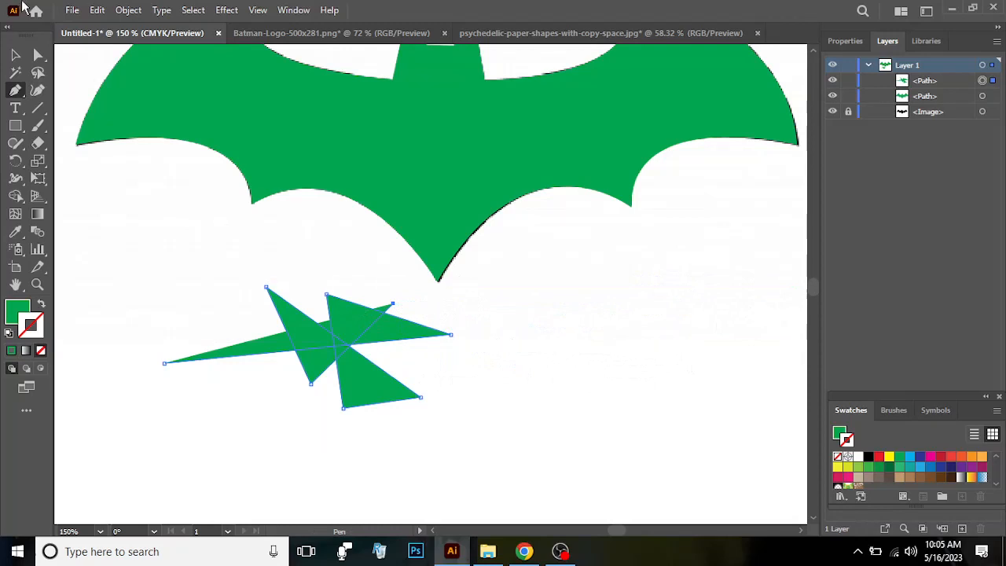
left_click(15, 54)
left_click(164, 244)
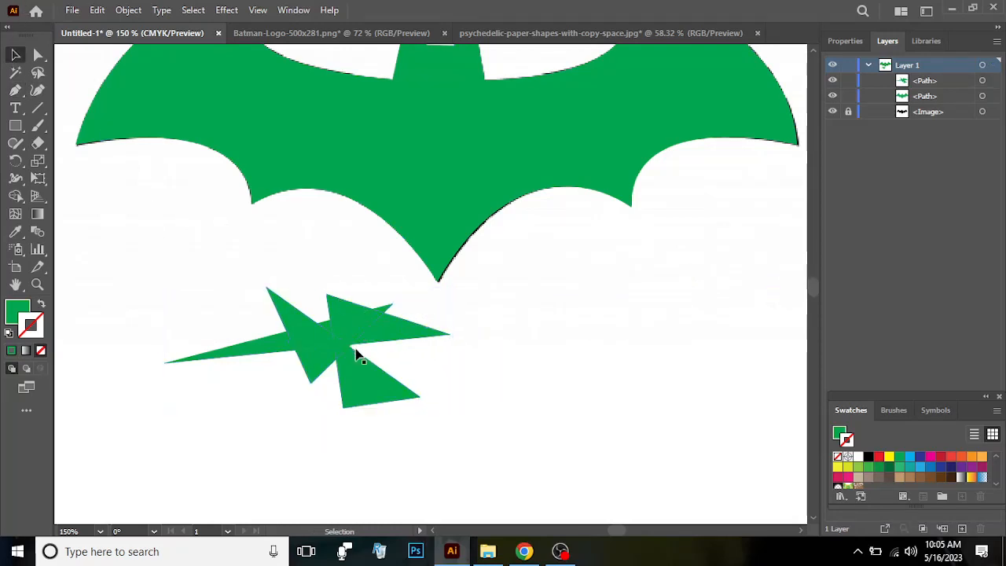
Move the green zigzag shape to the right below the logo's tip, give it a light orange stroke, and deselect it
left_click_drag(355, 354, 503, 393)
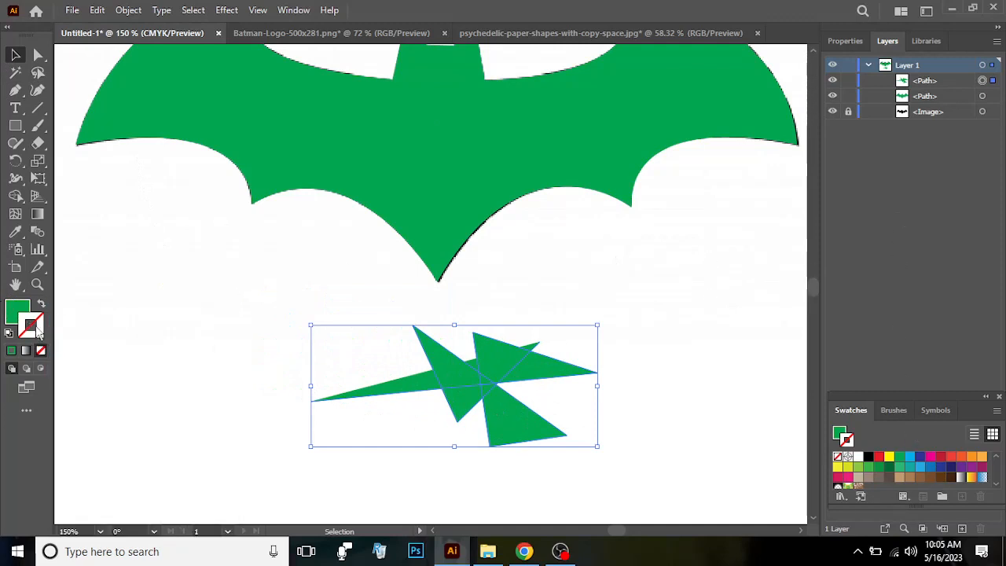
key("x")
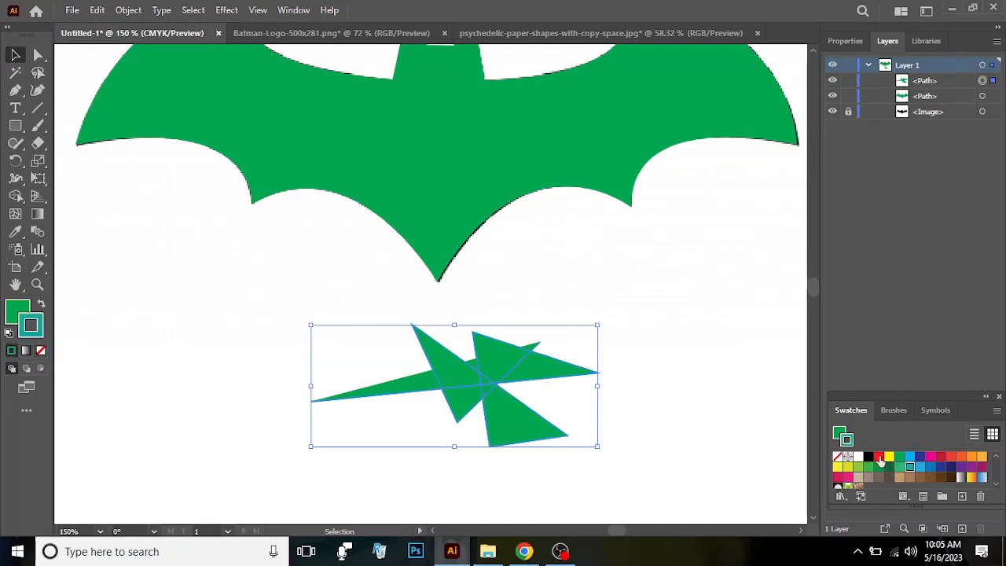
left_click(879, 457)
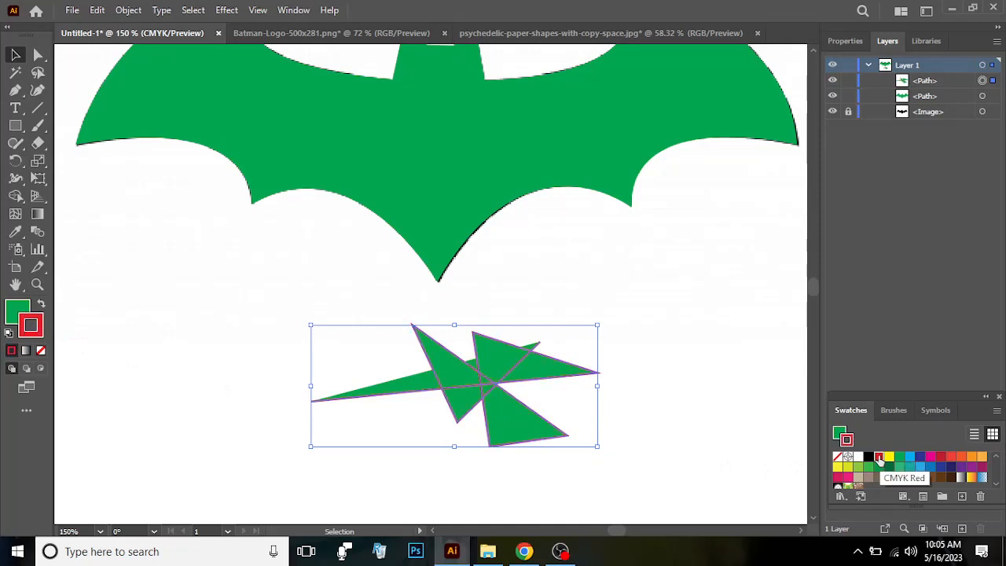
left_click(960, 457)
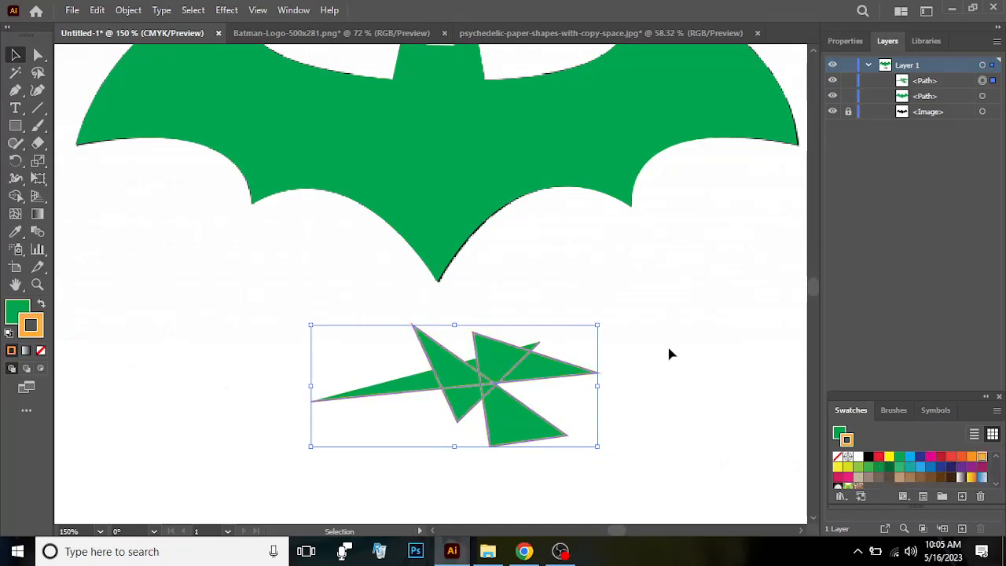
left_click(638, 319)
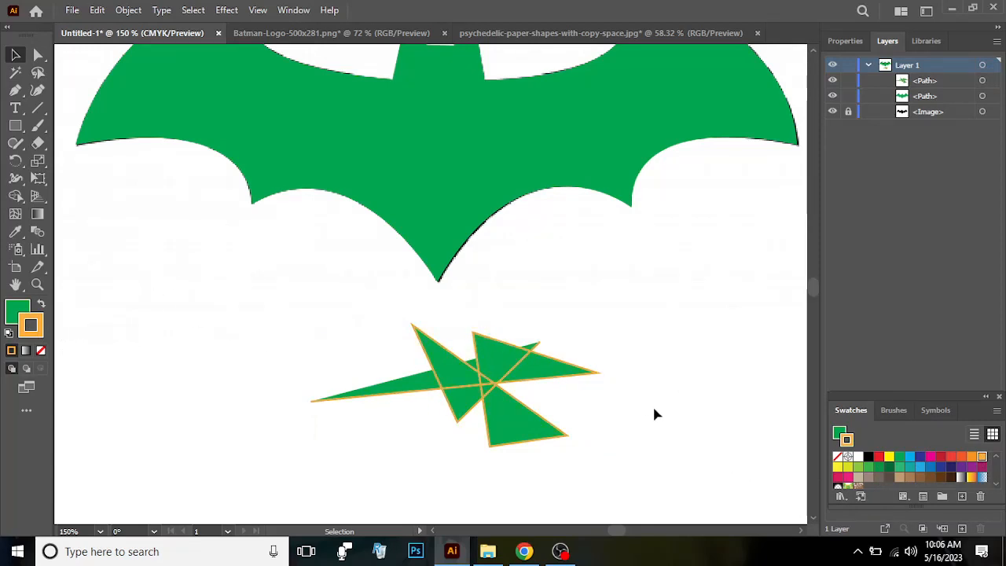
Fit the whole artboard in view, select and deselect both green paths, and minimize the program window to show the desktop
key("ctrl+0")
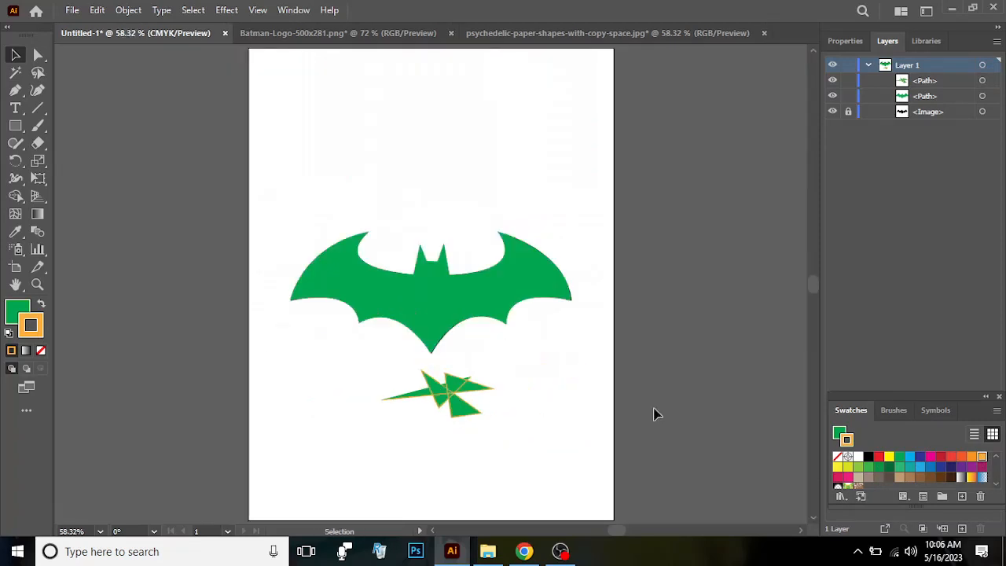
key("ctrl+a")
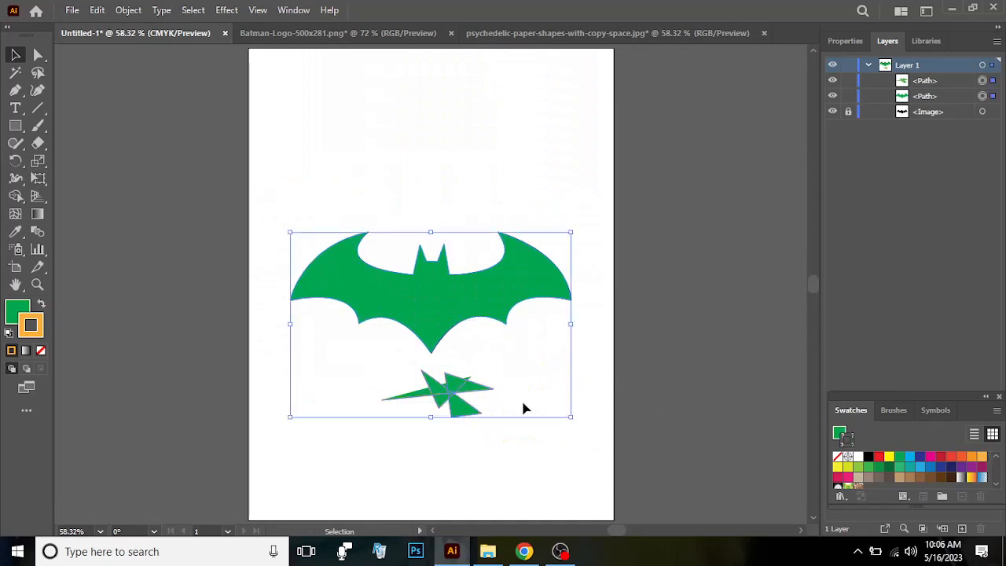
left_click(15, 91)
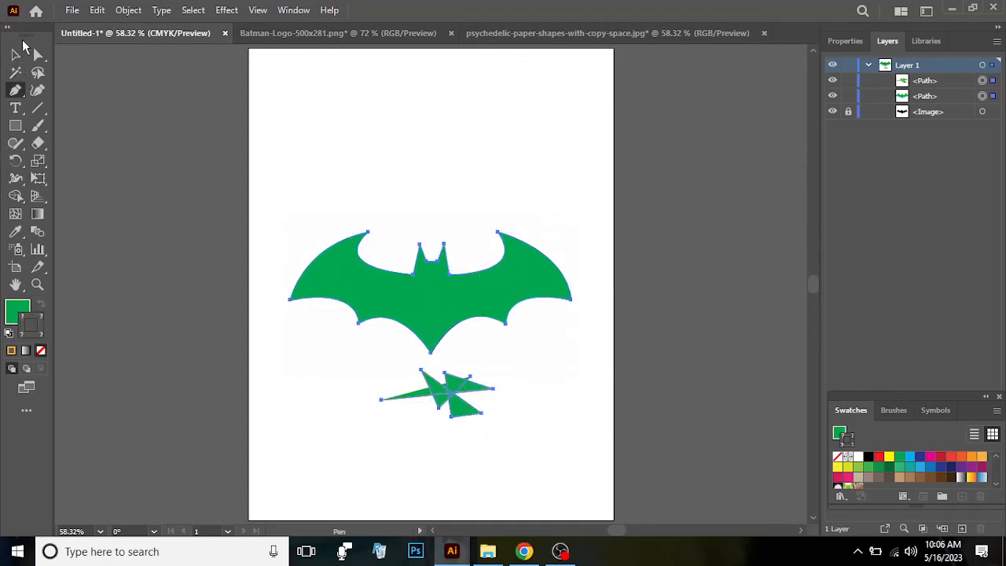
left_click(17, 55)
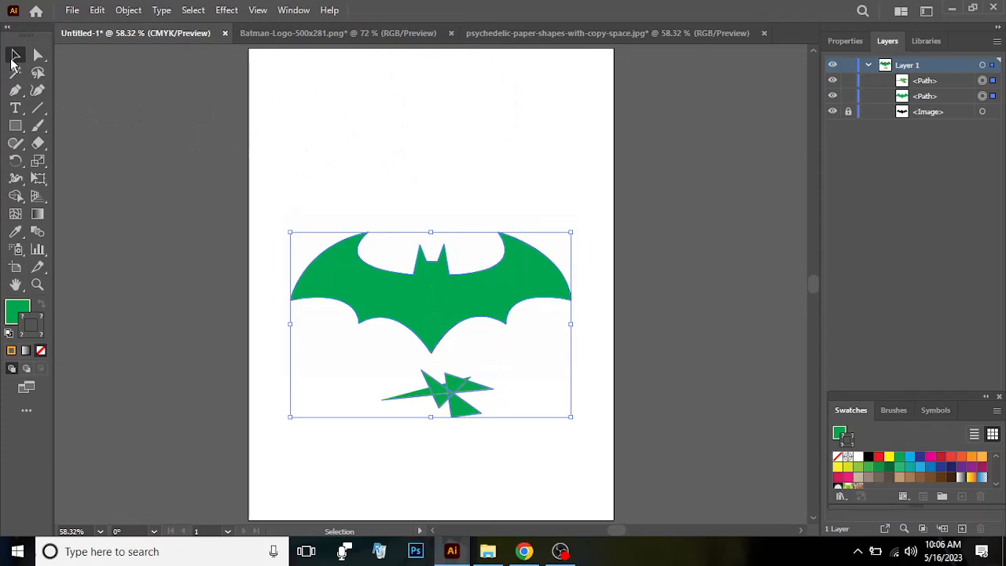
left_click(283, 105)
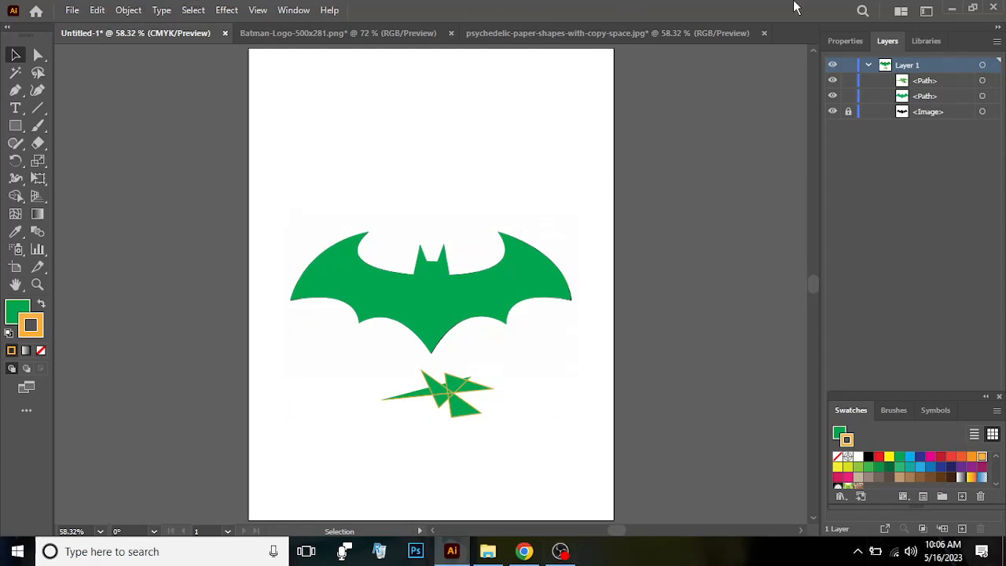
left_click(951, 7)
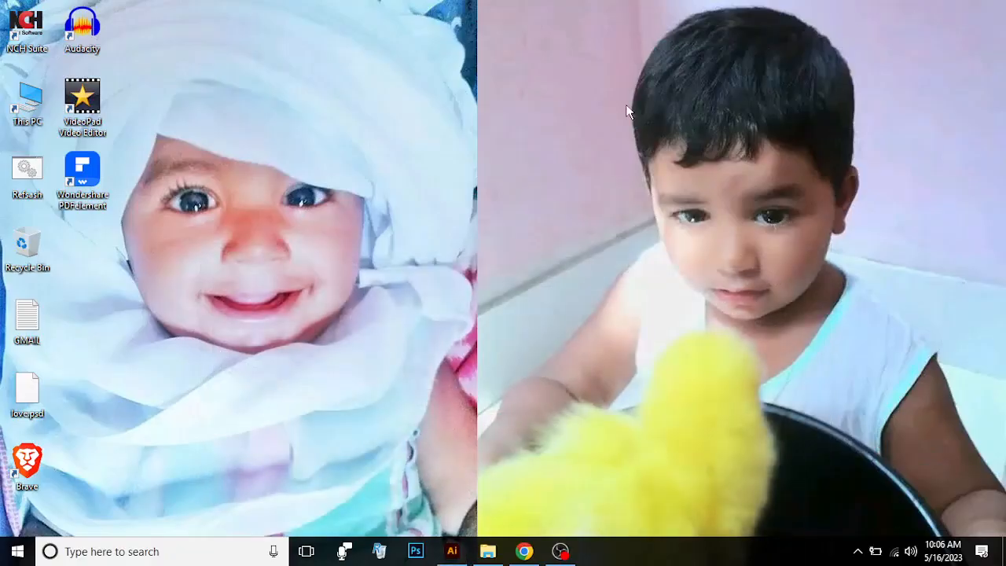